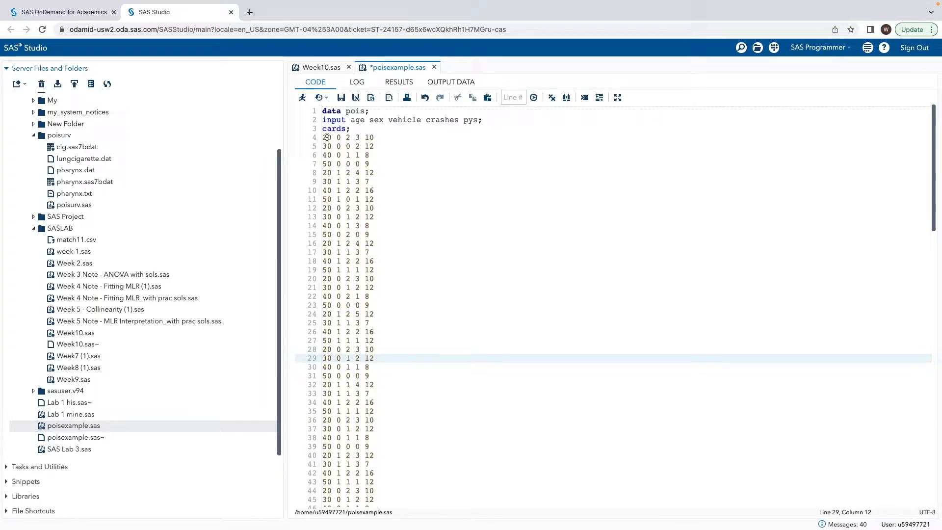
Step: Run the pois data step together with the sex and vehicle format code, and view all columns of the output table
{"action": "scroll", "coordinate": [373, 163], "scroll_direction": "down", "scroll_amount": 15}
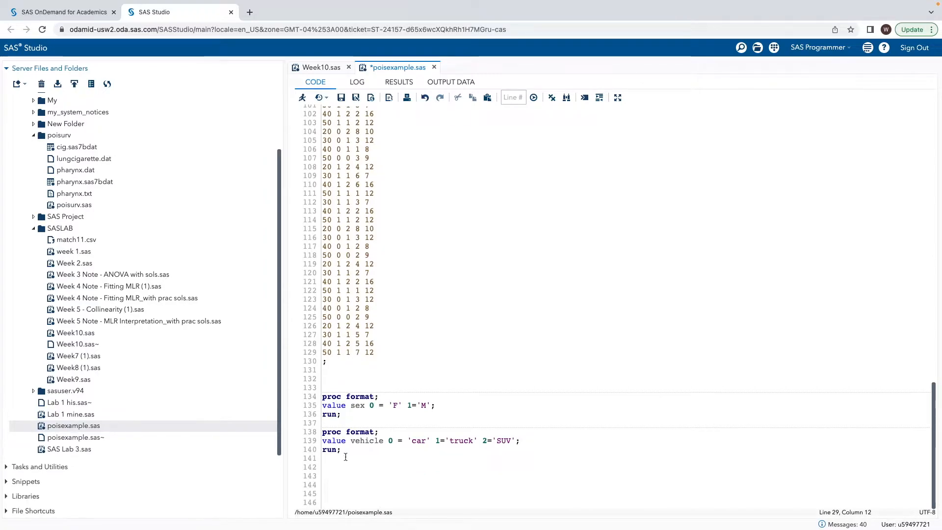
{"action": "left_click_drag", "start_coordinate": [345, 456], "coordinate": [290, 2]}
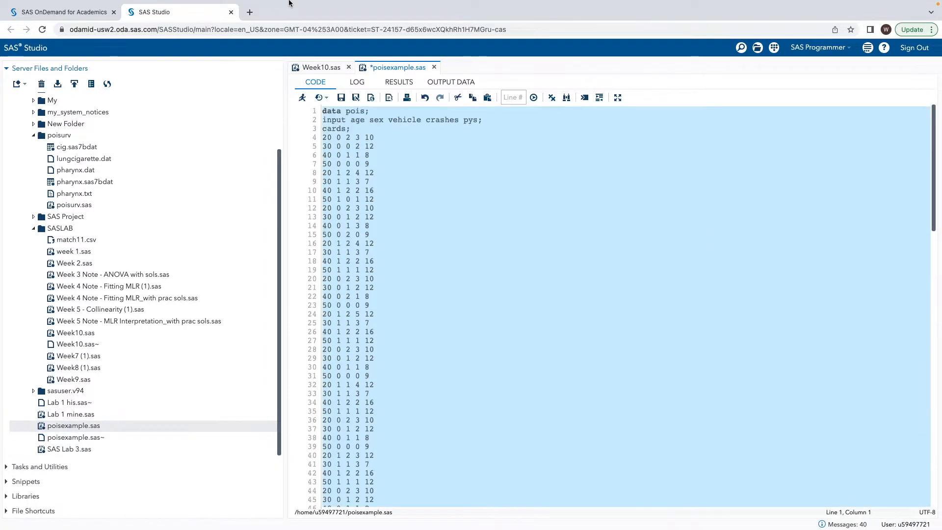
{"action": "key", "text": "F3"}
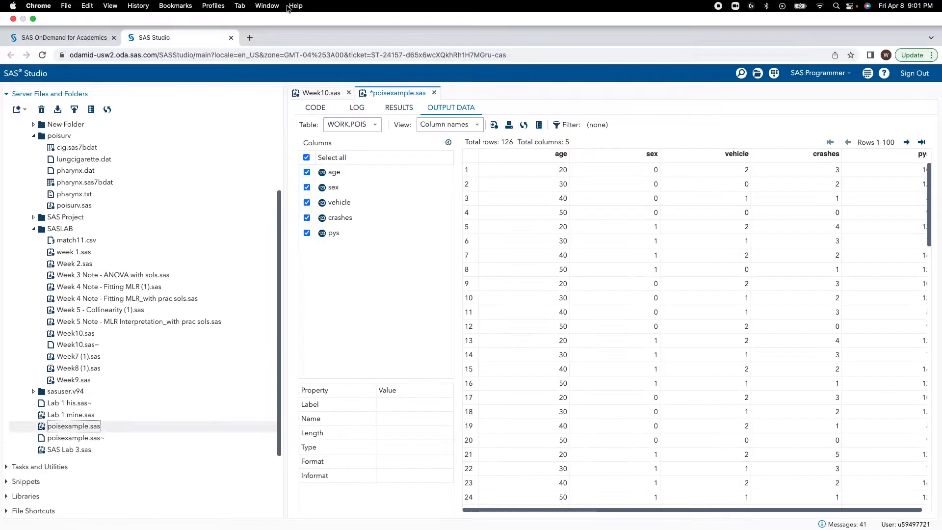
{"action": "left_click_drag", "start_coordinate": [608, 508], "coordinate": [622, 509]}
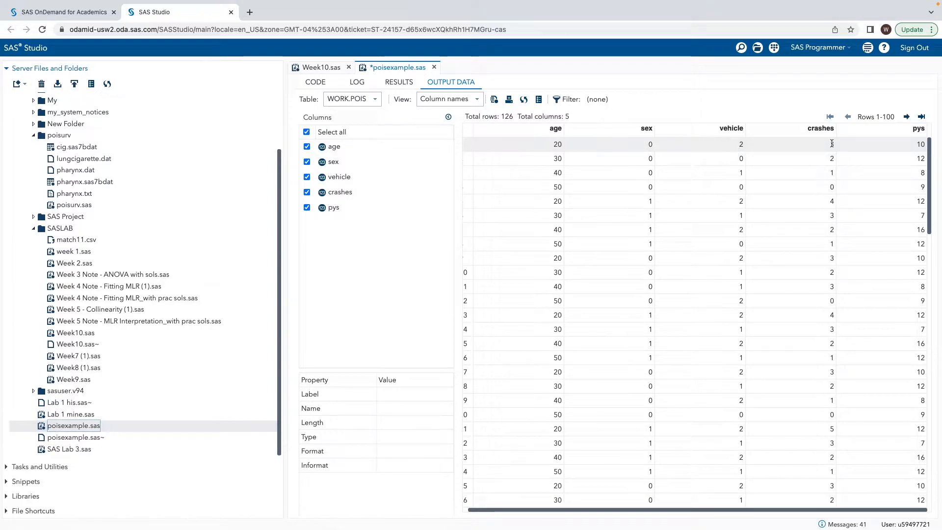
Step: Return to the code and look through the pois data lines and the format definitions below them
{"action": "left_click", "coordinate": [316, 84]}
{"action": "scroll", "coordinate": [425, 333], "scroll_direction": "down", "scroll_amount": 15}
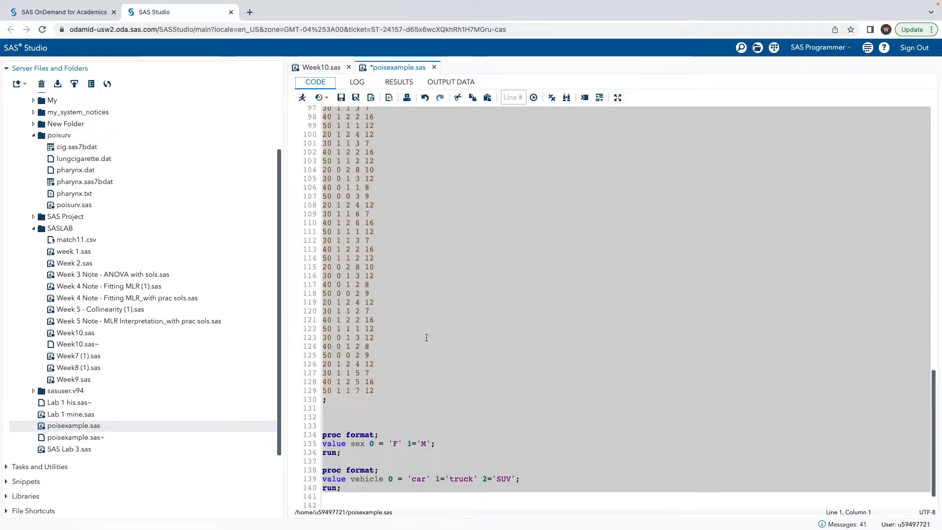
{"action": "scroll", "coordinate": [427, 338], "scroll_direction": "up", "scroll_amount": 15}
{"action": "scroll", "coordinate": [426, 338], "scroll_direction": "down", "scroll_amount": 3}
{"action": "scroll", "coordinate": [424, 337], "scroll_direction": "down", "scroll_amount": 10}
{"action": "scroll", "coordinate": [424, 336], "scroll_direction": "up", "scroll_amount": 15}
{"action": "left_click", "coordinate": [432, 322]}
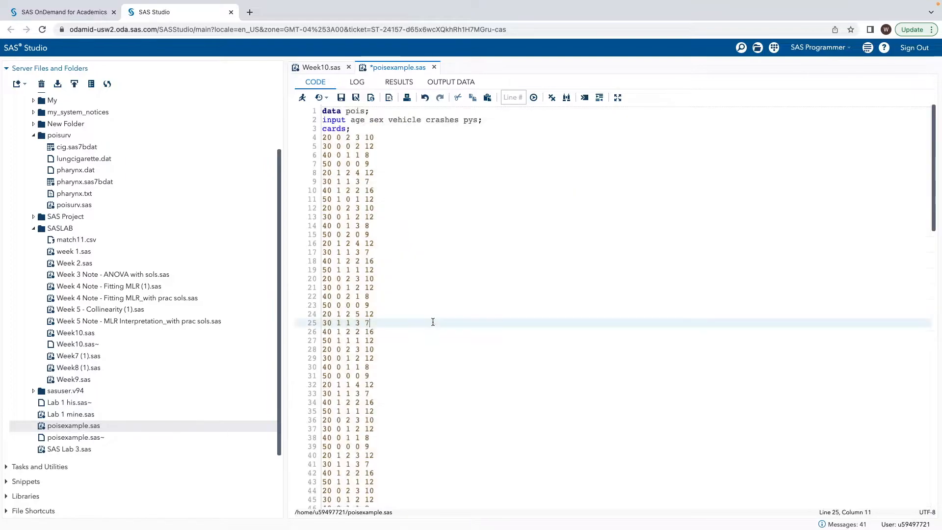
{"action": "scroll", "coordinate": [465, 344], "scroll_direction": "down", "scroll_amount": 2}
{"action": "scroll", "coordinate": [464, 343], "scroll_direction": "down", "scroll_amount": 6}
{"action": "scroll", "coordinate": [374, 205], "scroll_direction": "up", "scroll_amount": 8}
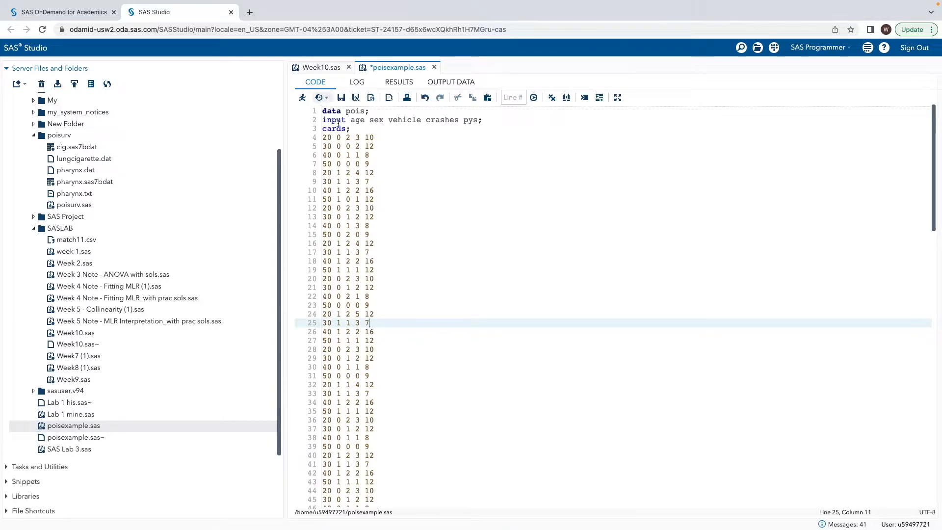
Step: Below the vehicle format block, start a PROC SGPLOT step with data=pois;
{"action": "scroll", "coordinate": [380, 269], "scroll_direction": "down", "scroll_amount": 14}
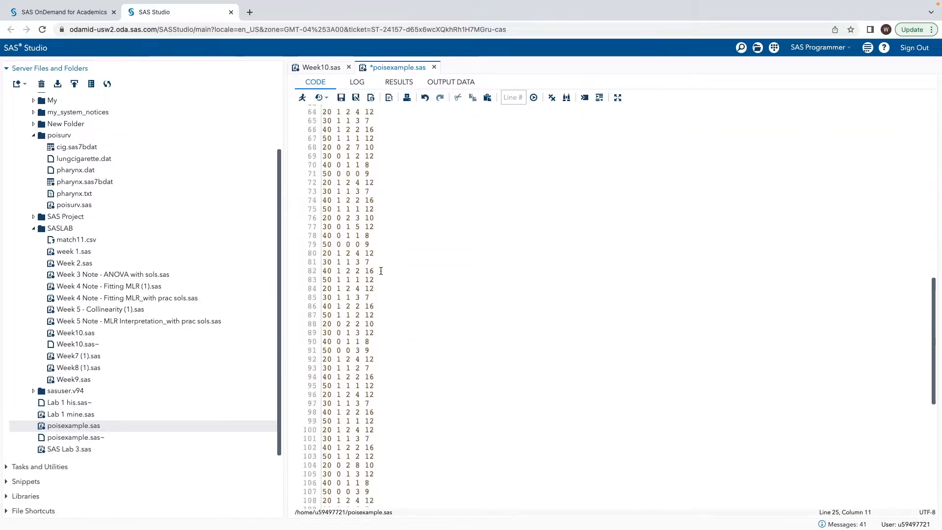
{"action": "left_click", "coordinate": [354, 474]}
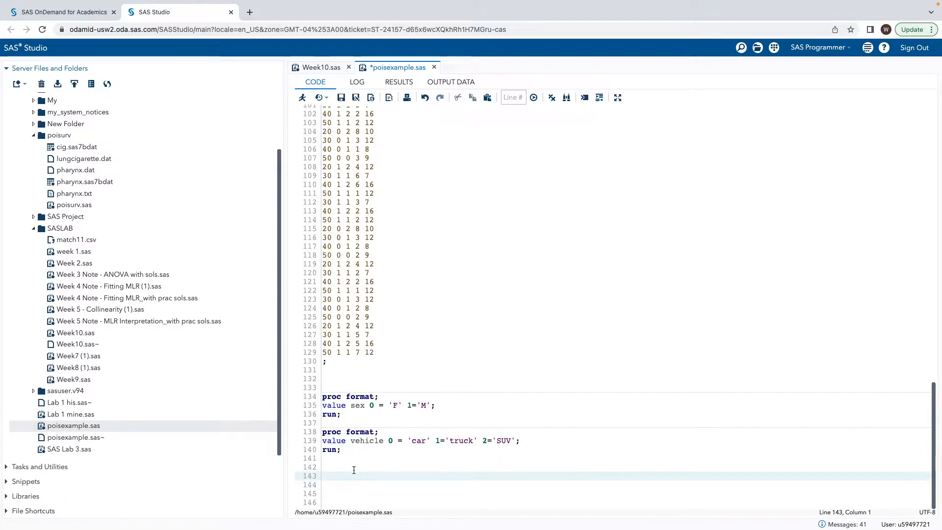
{"action": "type", "text": "pco"}
{"action": "key", "text": "BackSpace"}
{"action": "type", "text": "p"}
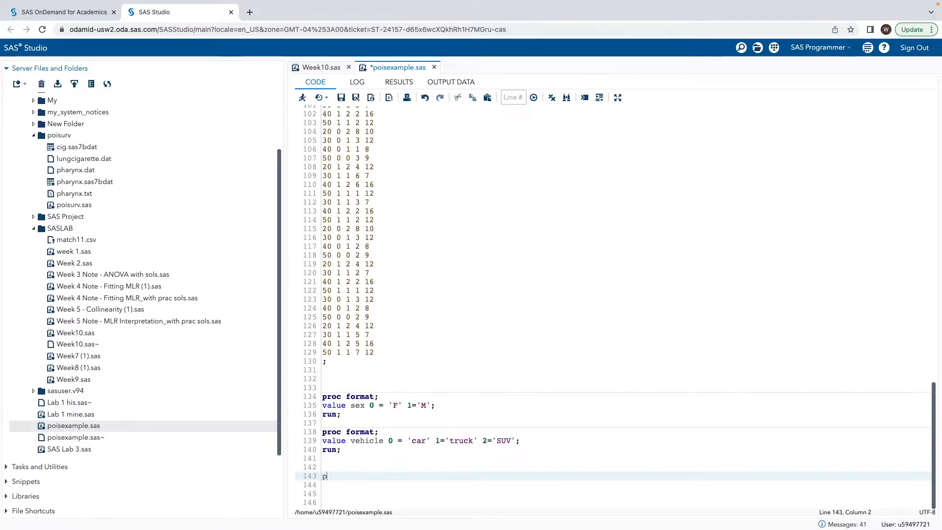
{"action": "type", "text": "roc sgplot"}
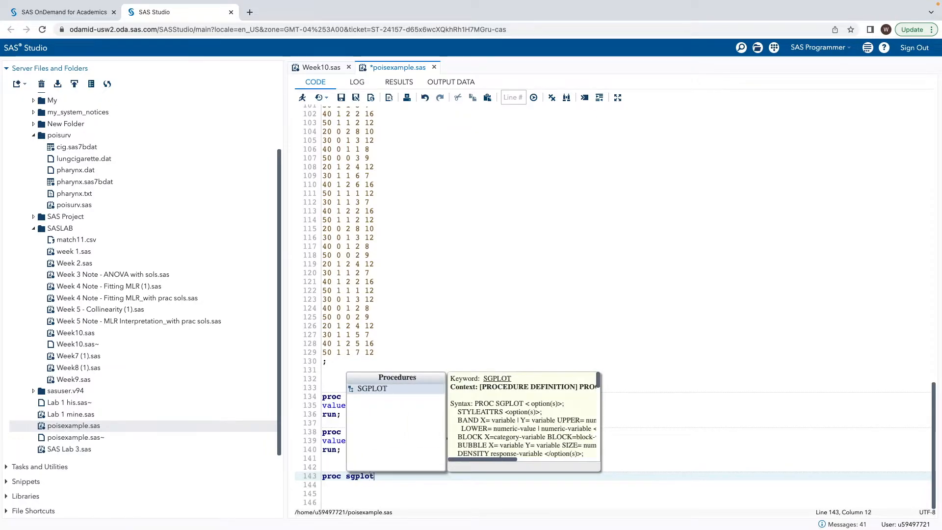
{"action": "key", "text": "Escape"}
{"action": "key", "text": "Return"}
{"action": "type", "text": "data=pois"}
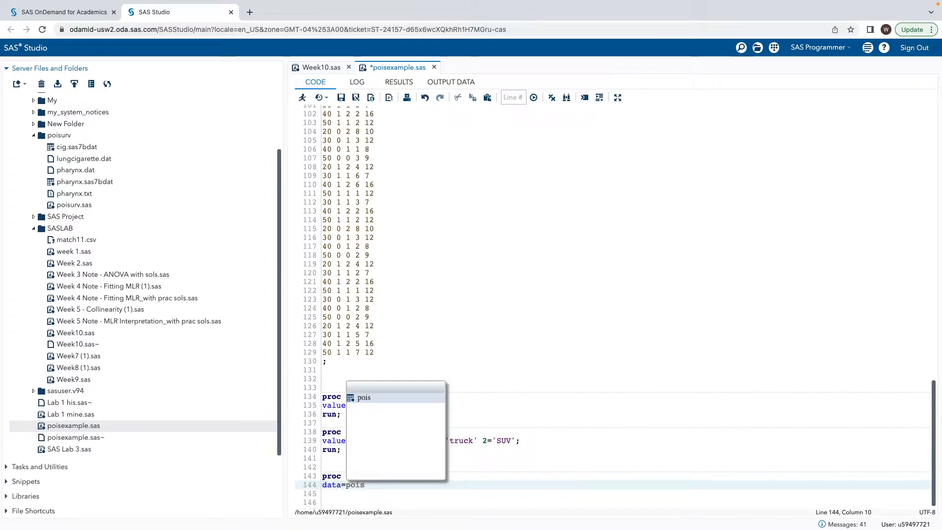
{"action": "type", "text": ";"}
{"action": "key", "text": "Return"}
Step: Complete the SGPLOT step with histogram crashes; and run;, and execute only that step
{"action": "type", "text": "histogram crashes;"}
{"action": "key", "text": "Return"}
{"action": "type", "text": "run;"}
{"action": "left_click_drag", "start_coordinate": [342, 502], "coordinate": [323, 475]}
{"action": "key", "text": "F3"}
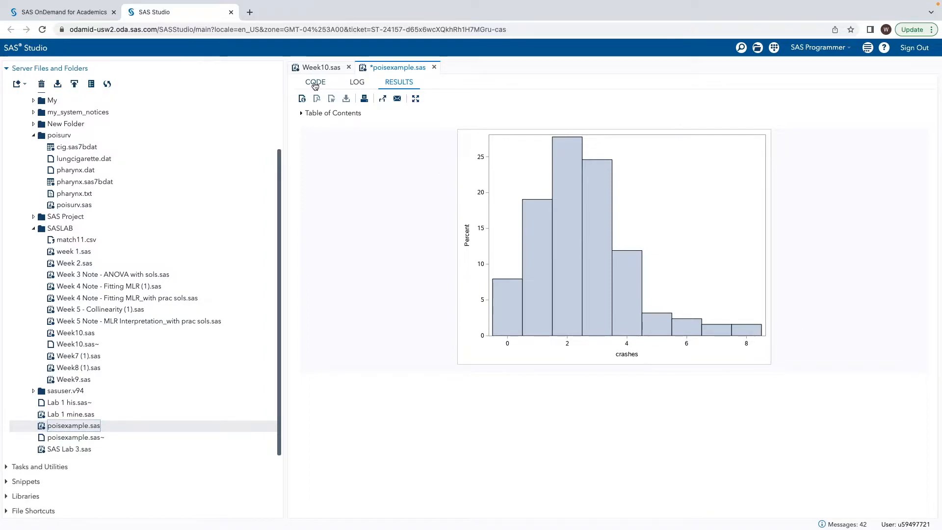
Step: Return to the code and add empty lines after the run; of the SGPLOT step
{"action": "left_click", "coordinate": [315, 83]}
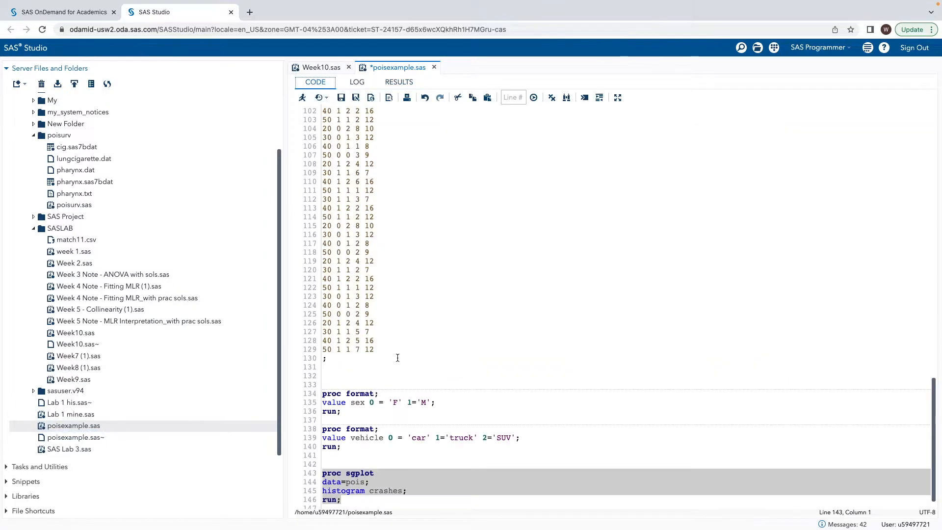
{"action": "left_click", "coordinate": [344, 500]}
{"action": "key", "text": "Return"}
{"action": "key", "text": "Return"}
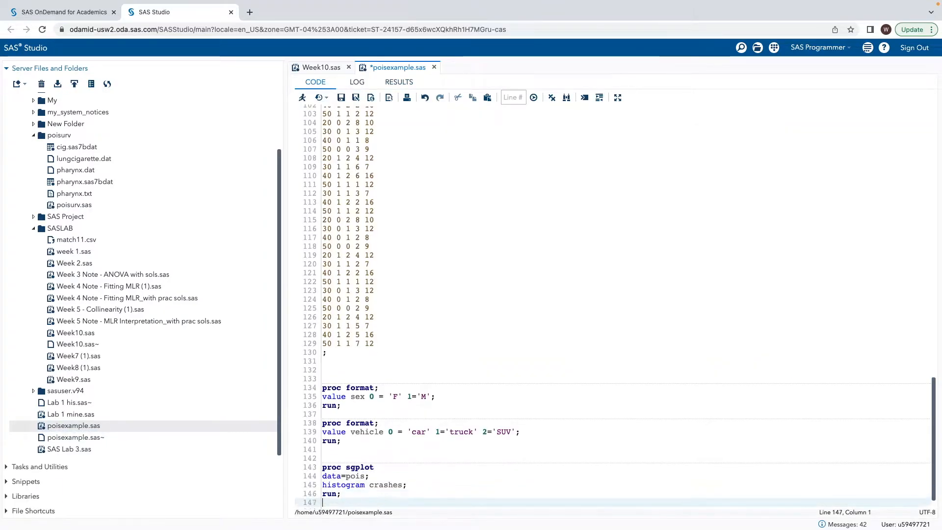
{"action": "type", "text": "means"}
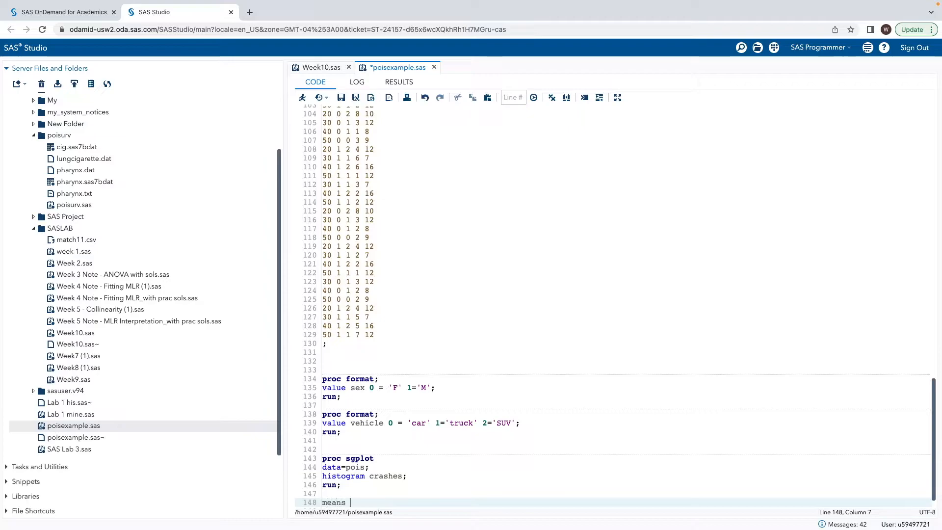
{"action": "key", "text": "BackSpace"}
{"action": "key", "text": "BackSpace"}
{"action": "key", "text": "BackSpace"}
{"action": "key", "text": "BackSpace"}
{"action": "key", "text": "BackSpace"}
{"action": "key", "text": "BackSpace"}
Step: Start a PROC MEANS step with data=pois; below the SGPLOT step
{"action": "type", "text": "pro"}
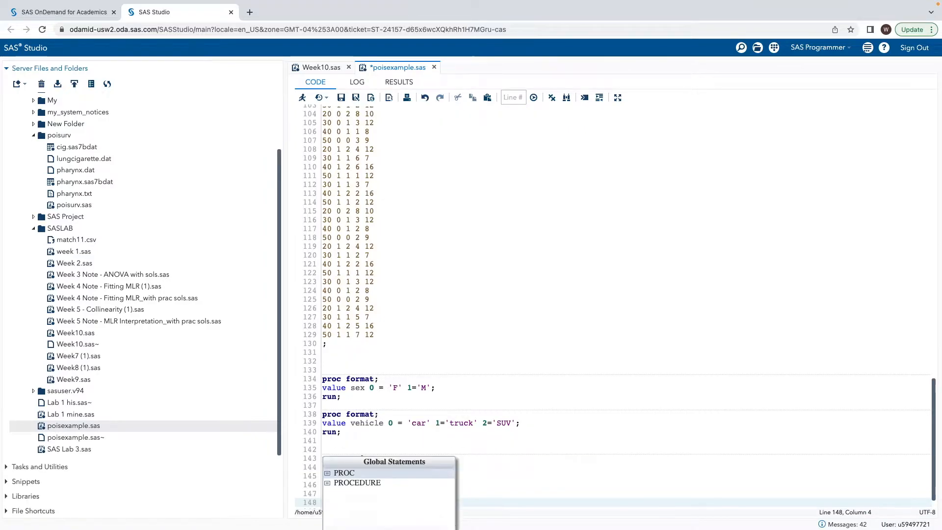
{"action": "type", "text": "c"}
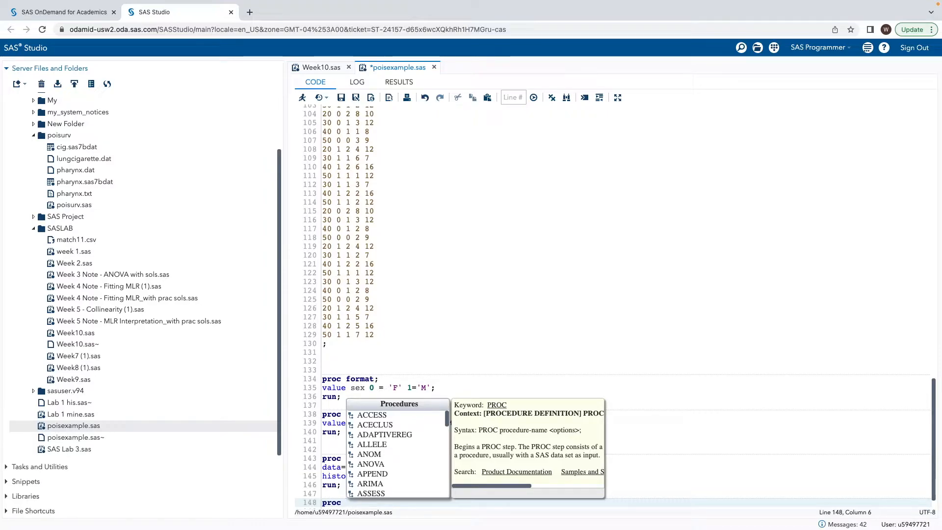
{"action": "type", "text": "means"}
{"action": "key", "text": "Return"}
{"action": "type", "text": "da"}
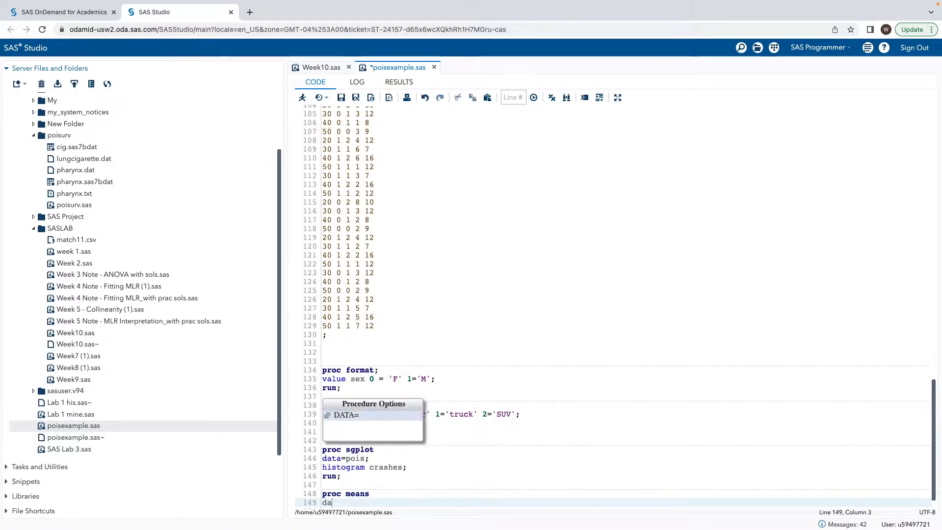
{"action": "type", "text": "ta=pois"}
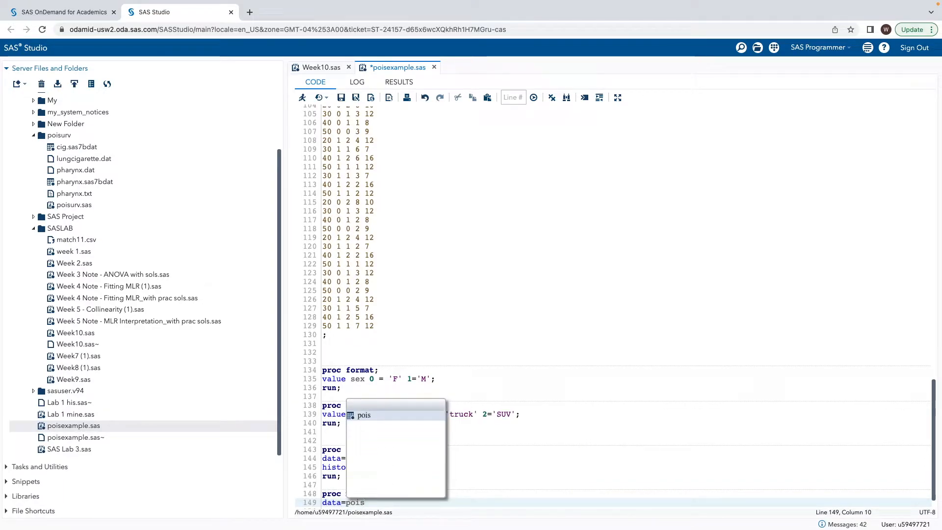
{"action": "type", "text": ";"}
{"action": "key", "text": "Return"}
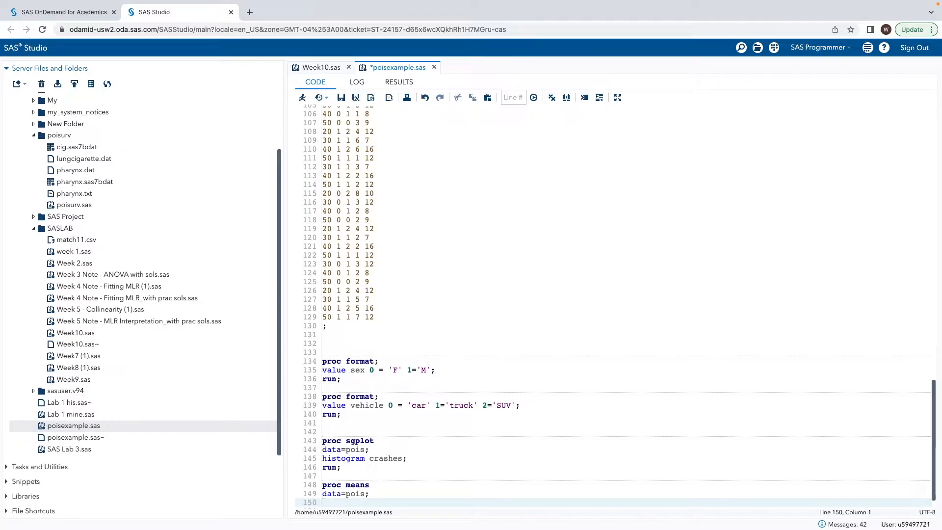
Step: Close the PROC MEANS step with run; and execute only that step
{"action": "type", "text": "runl"}
{"action": "key", "text": "BackSpace"}
{"action": "type", "text": ";"}
{"action": "left_click_drag", "start_coordinate": [347, 504], "coordinate": [317, 487]}
{"action": "key", "text": "F3"}
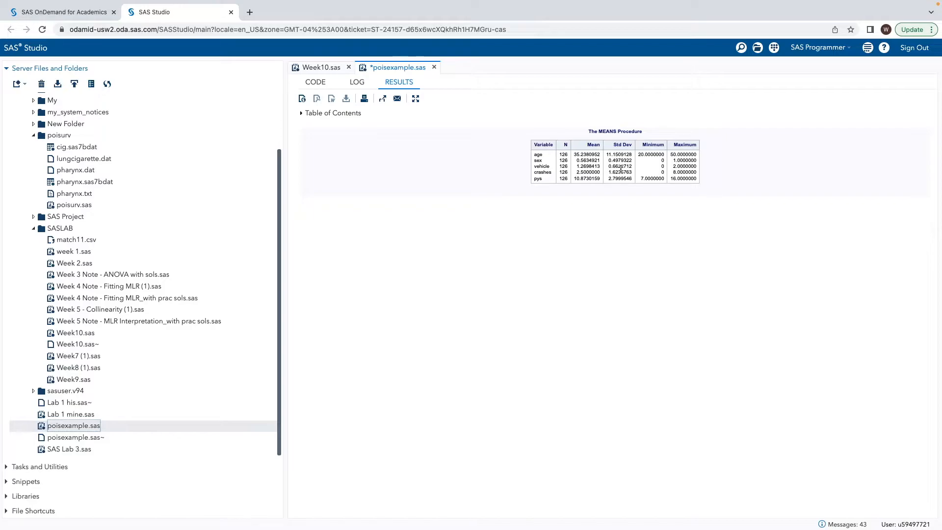
Step: Return to the code and start a PROC GENMOD step with data=pois; below the PROC MEANS step
{"action": "left_click", "coordinate": [322, 83]}
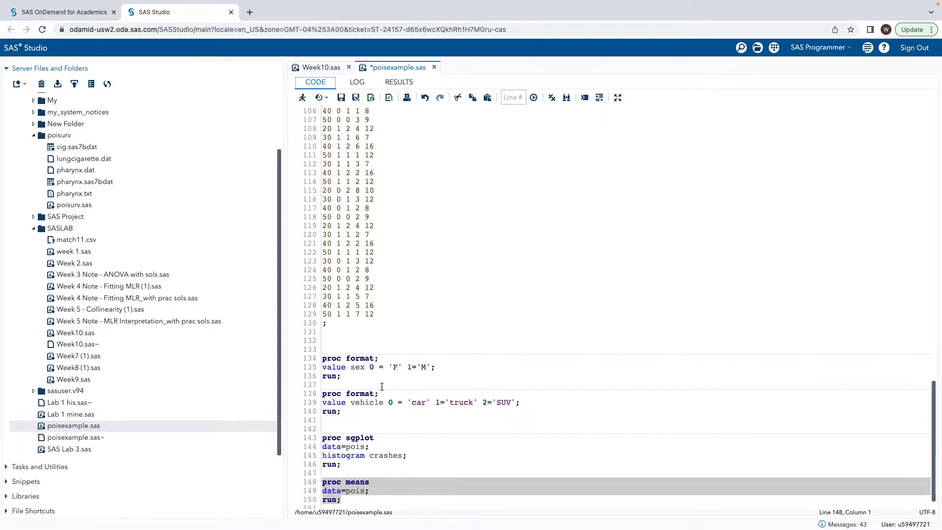
{"action": "left_click", "coordinate": [374, 442]}
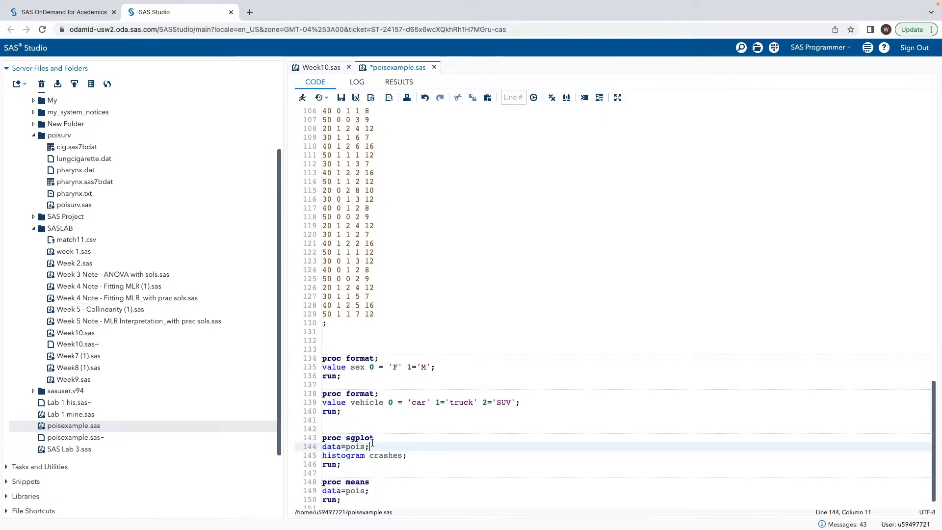
{"action": "scroll", "coordinate": [374, 442], "scroll_direction": "down", "scroll_amount": 1}
{"action": "left_click", "coordinate": [357, 480]}
{"action": "key", "text": "Return"}
{"action": "key", "text": "Return"}
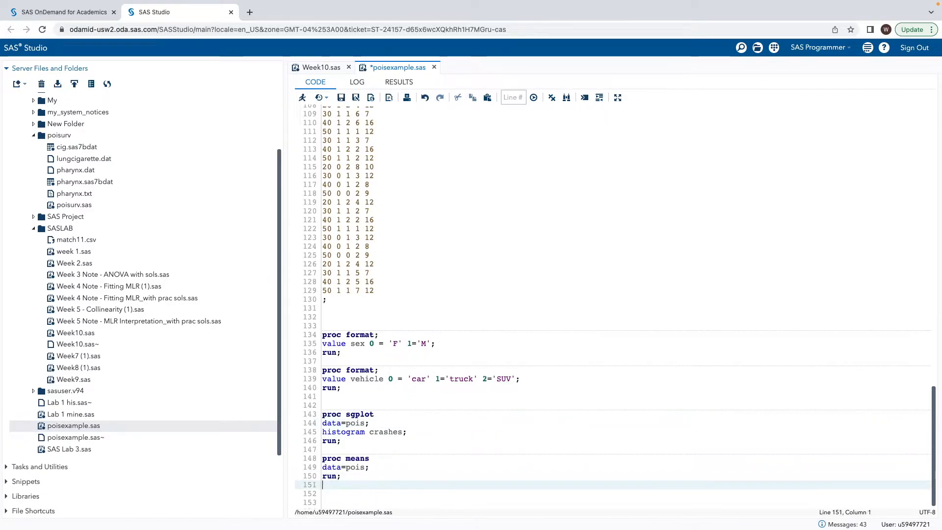
{"action": "type", "text": "proc "}
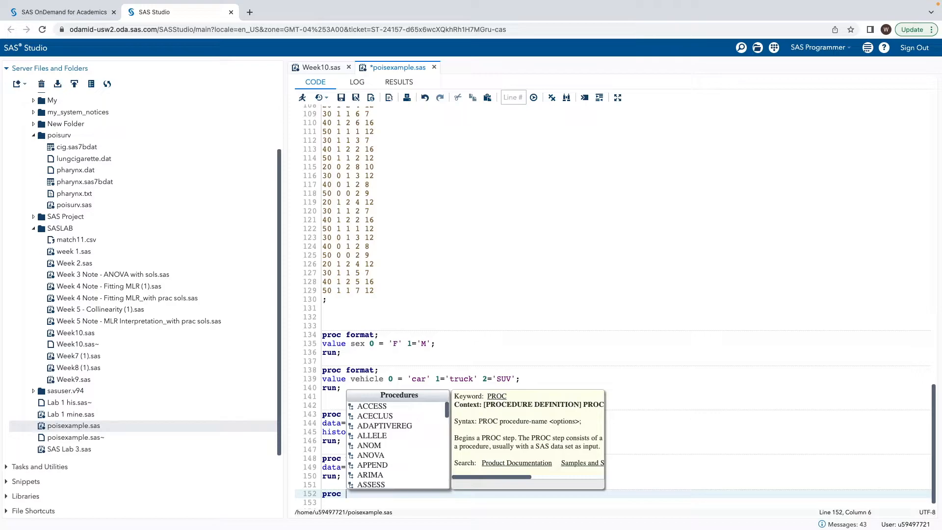
{"action": "type", "text": "ge"}
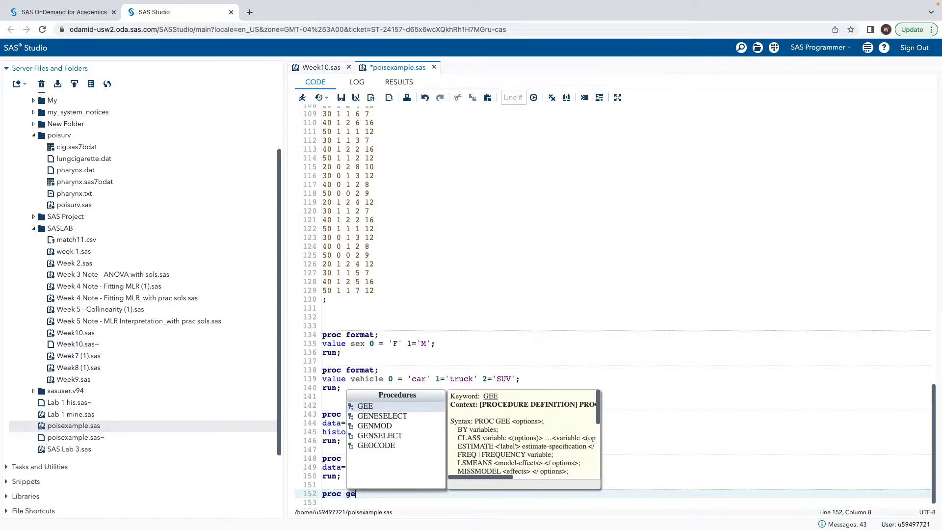
{"action": "type", "text": "nmod"}
{"action": "key", "text": "Return"}
{"action": "key", "text": "Return"}
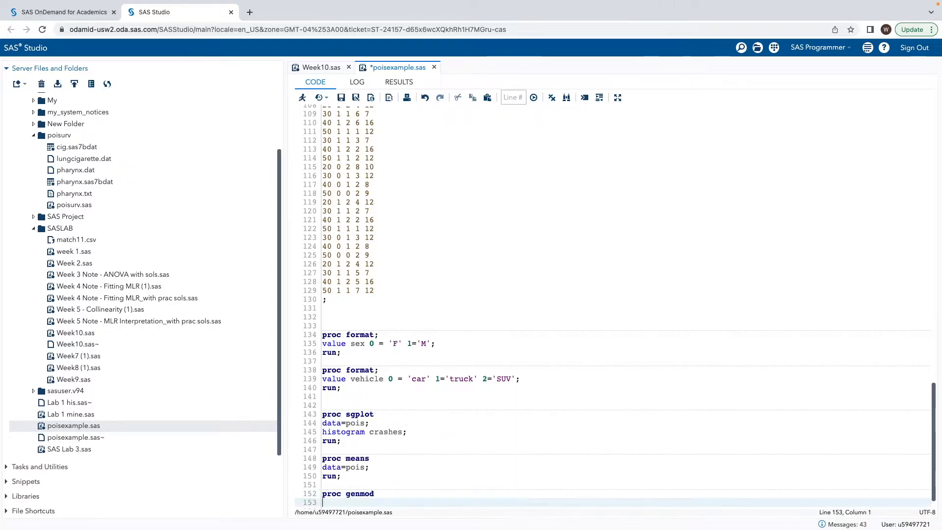
{"action": "type", "text": "data="}
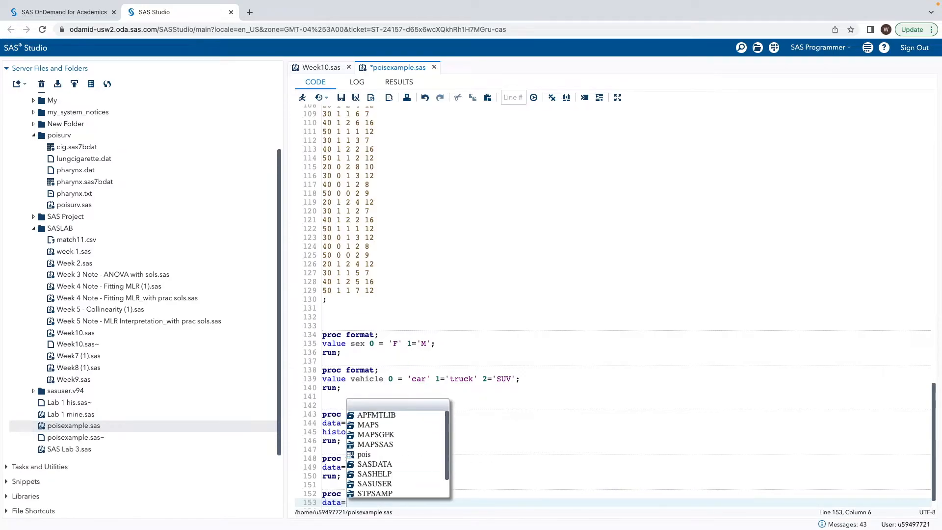
{"action": "type", "text": "pois;"}
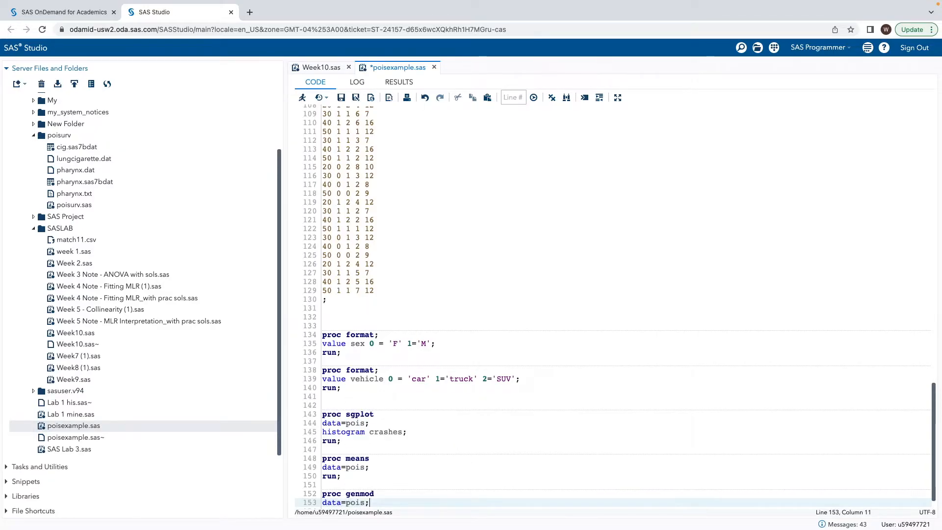
{"action": "key", "text": "Return"}
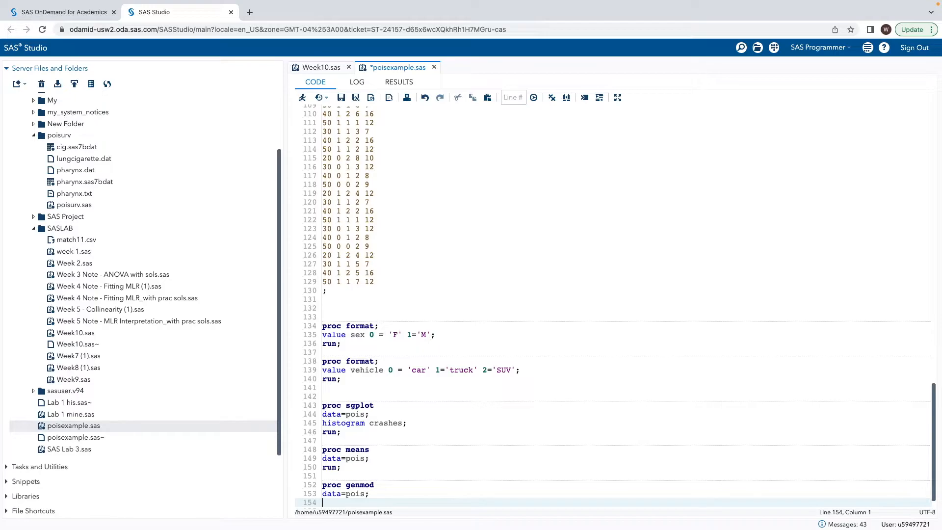
{"action": "type", "text": "clas"}
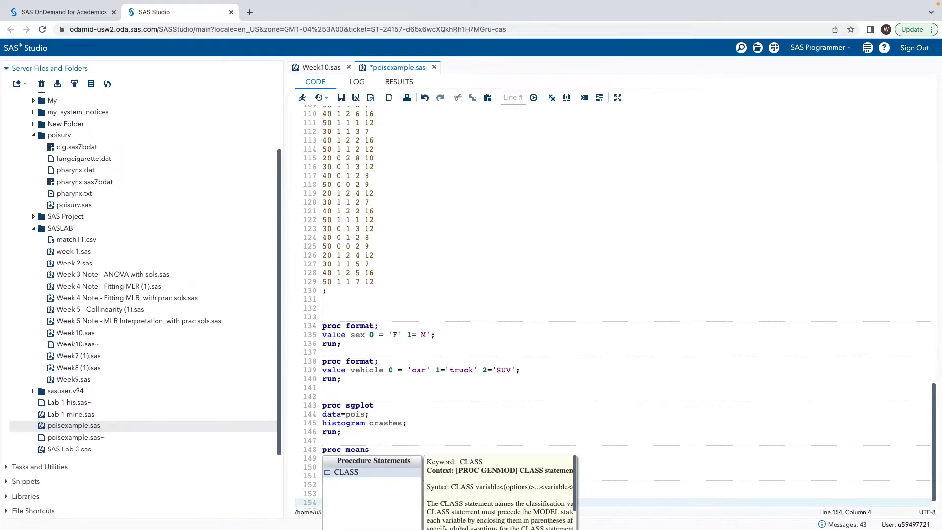
{"action": "key", "text": "BackSpace"}
{"action": "type", "text": "va"}
{"action": "key", "text": "BackSpace"}
{"action": "key", "text": "BackSpace"}
Step: Add the statement format sex sex. vehicle vehicle.; to the PROC GENMOD step
{"action": "type", "text": "format sex"}
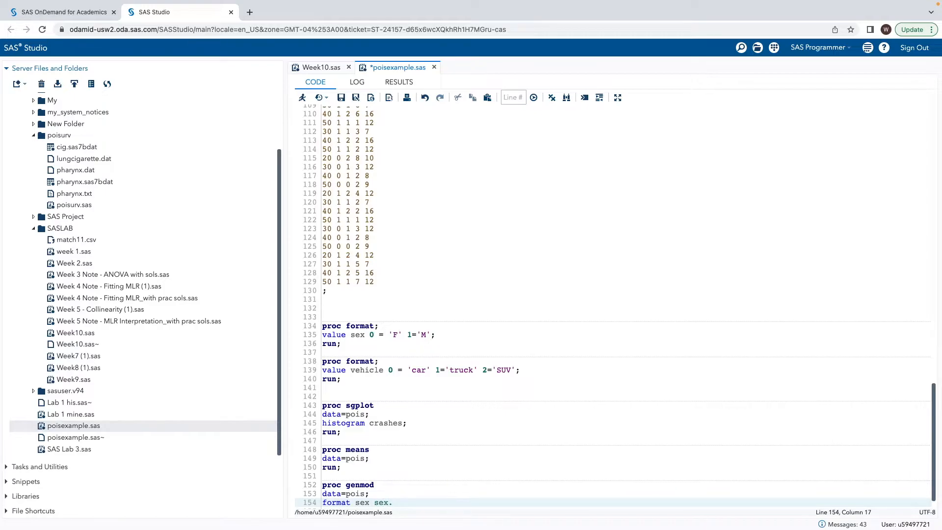
{"action": "type", "text": "sex. vehicle vehicle.;"}
{"action": "key", "text": "Return"}
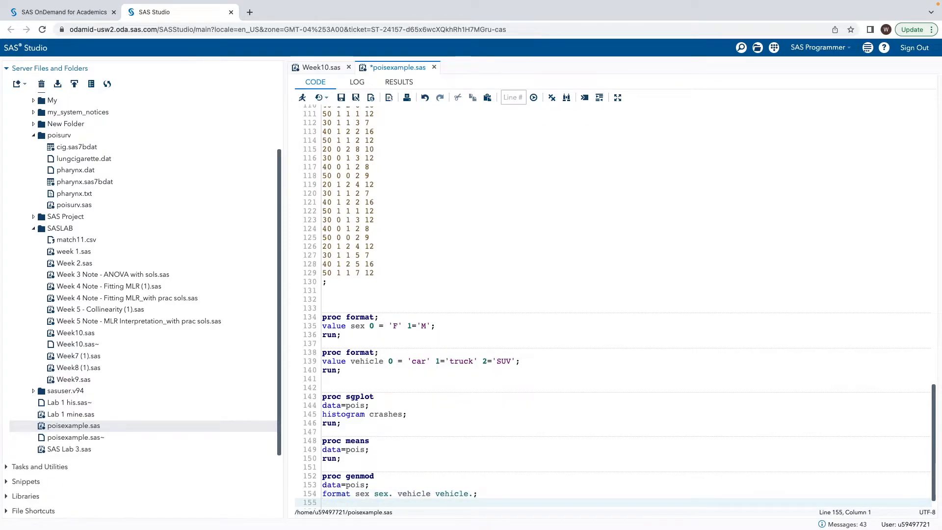
Step: Add a class statement to the PROC GENMOD step listing sex (ref='F') and vehicle (ref='car')
{"action": "type", "text": "class"}
{"action": "type", "text": "sex"}
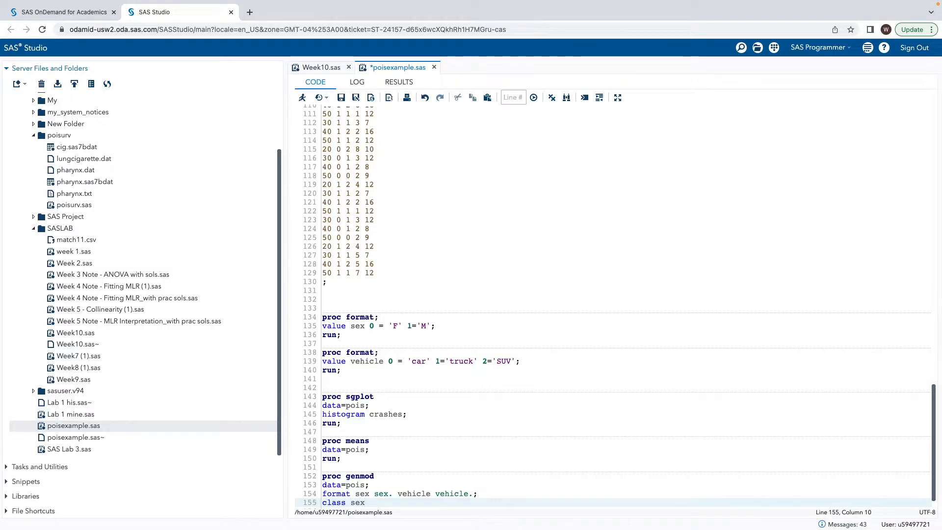
{"action": "type", "text": " (ref='"}
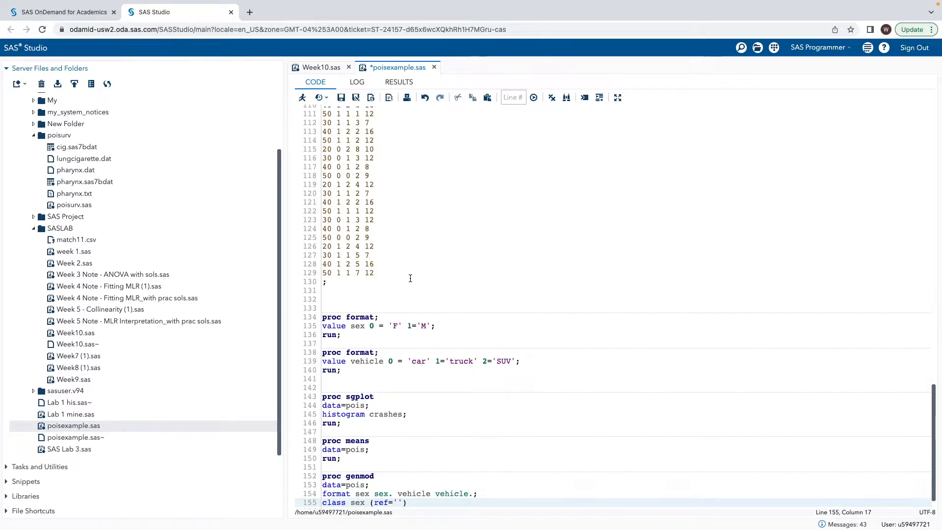
{"action": "type", "text": "F"}
{"action": "type", "text": "') vehi"}
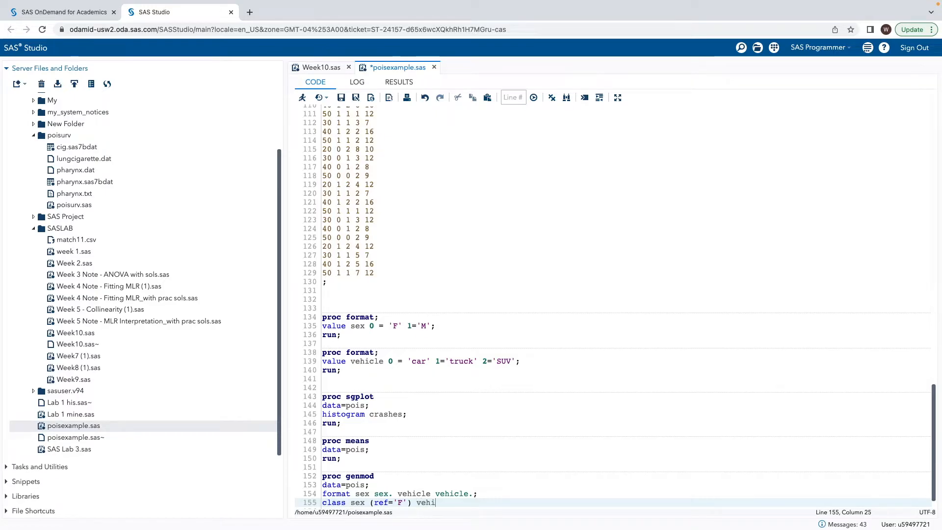
{"action": "type", "text": "cle (ref='car'"}
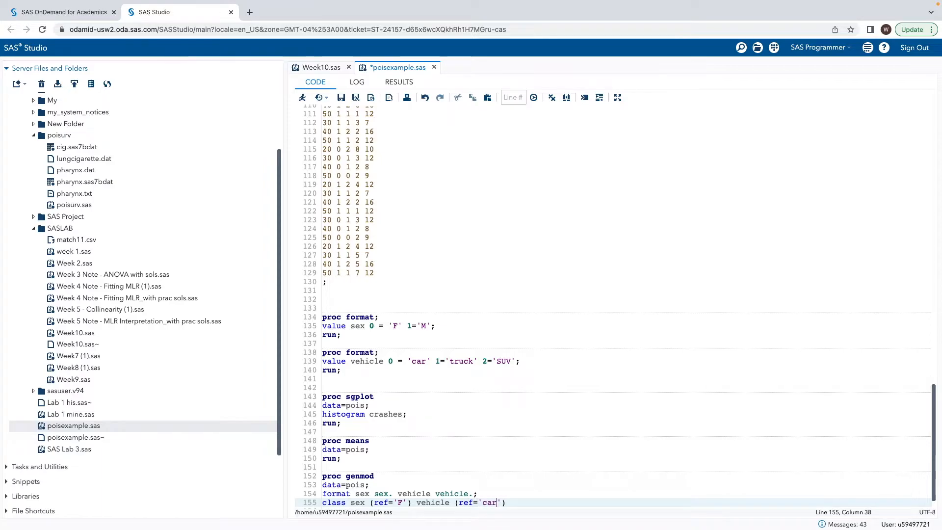
{"action": "type", "text": ")"}
Step: Complete the class statement with the option /param=ref;
{"action": "key", "text": "Return"}
{"action": "left_click", "coordinate": [511, 496]}
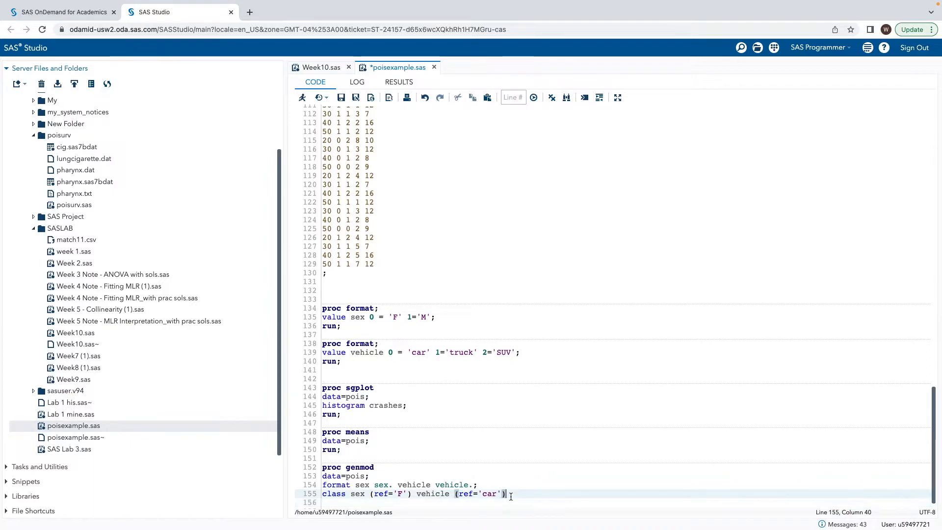
{"action": "type", "text": "/param"}
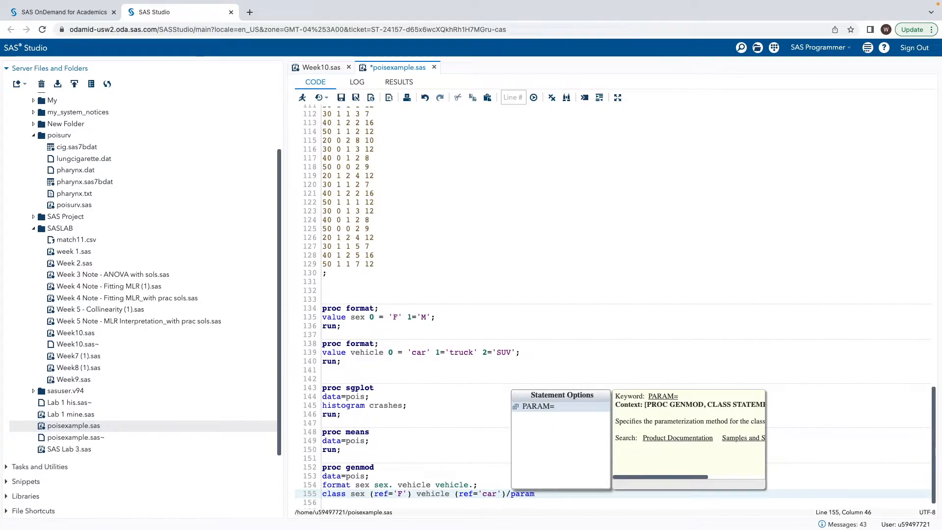
{"action": "type", "text": "=ref;"}
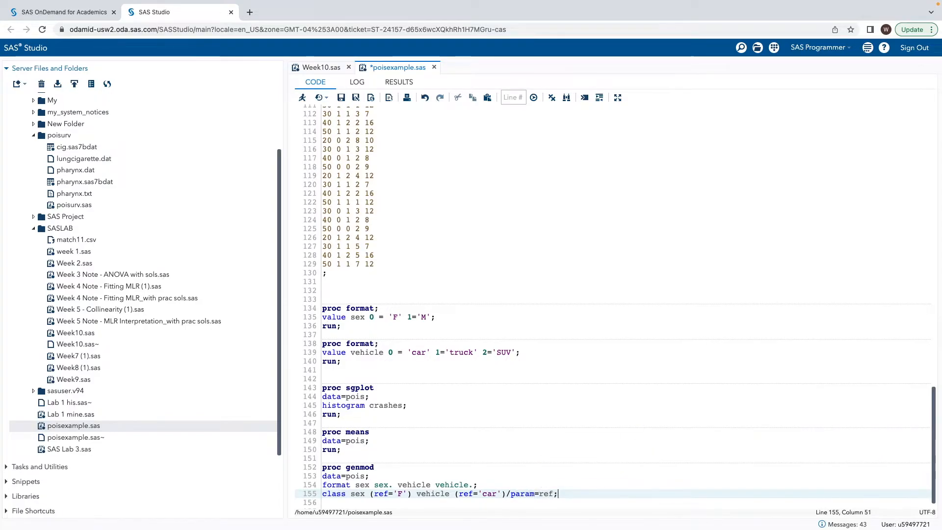
Step: Below the class statement, start the model statement with model crashes = age sex vehicle /
{"action": "key", "text": "Return"}
{"action": "type", "text": "model "}
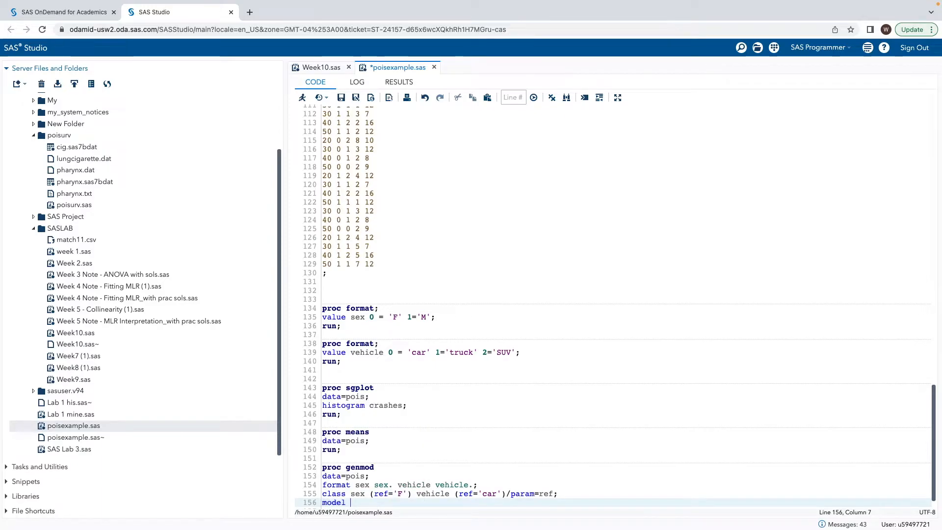
{"action": "type", "text": "crashes ="}
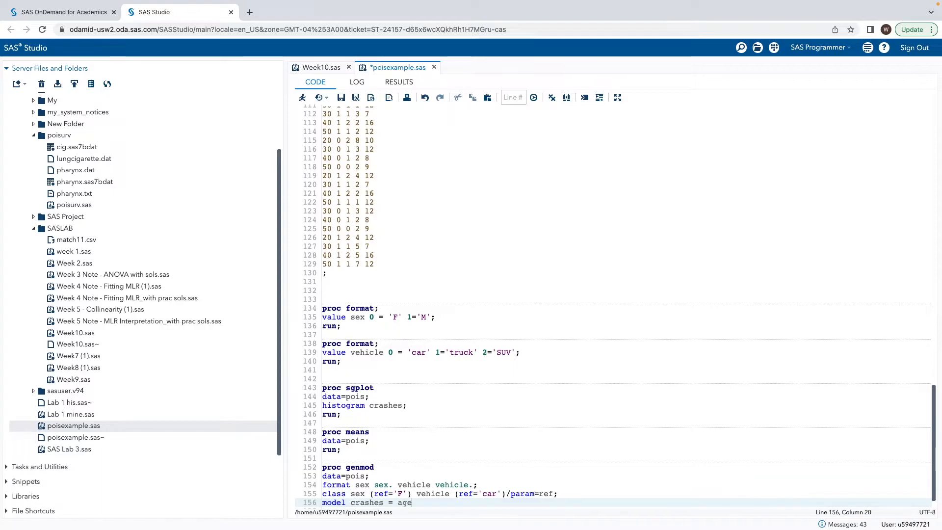
{"action": "type", "text": " age sex vehicle  /"}
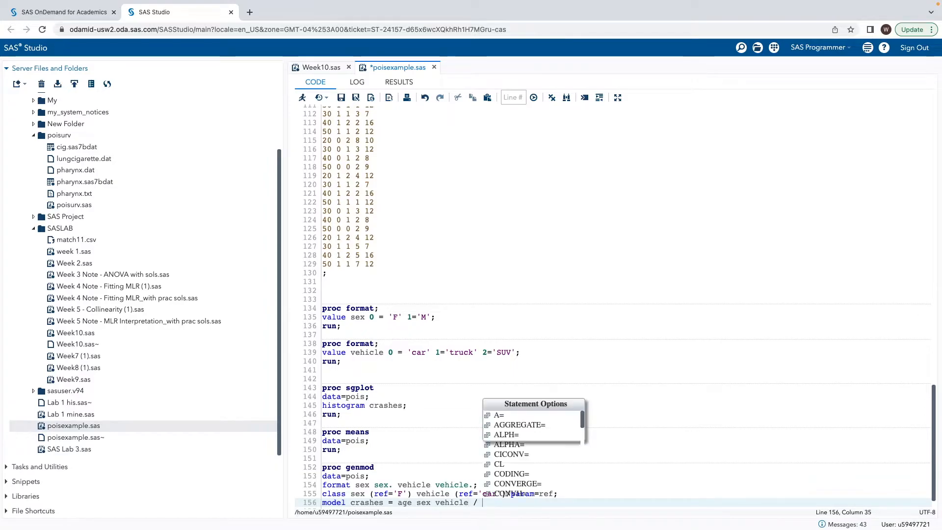
{"action": "left_click", "coordinate": [398, 468]}
{"action": "left_click", "coordinate": [486, 502]}
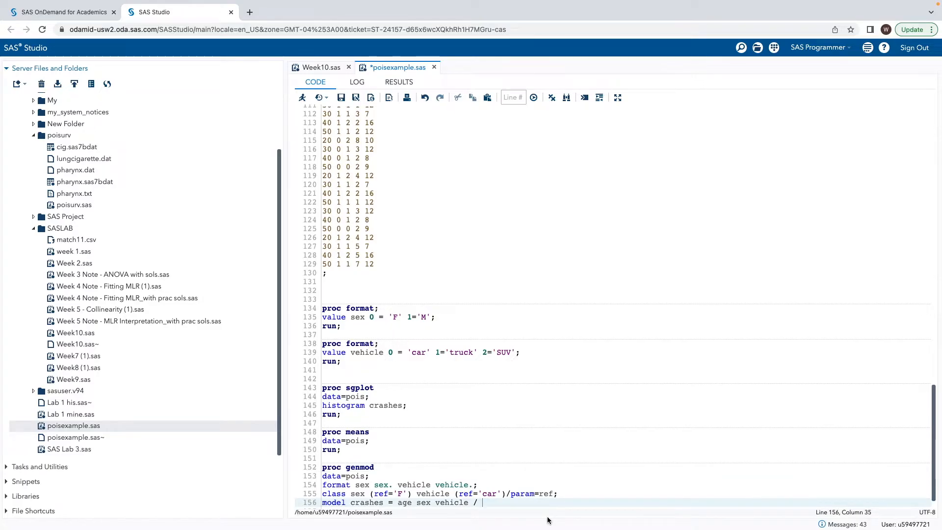
Step: Add the options dist=poissson link=log and the keyword offset to the model statement
{"action": "type", "text": "dist"}
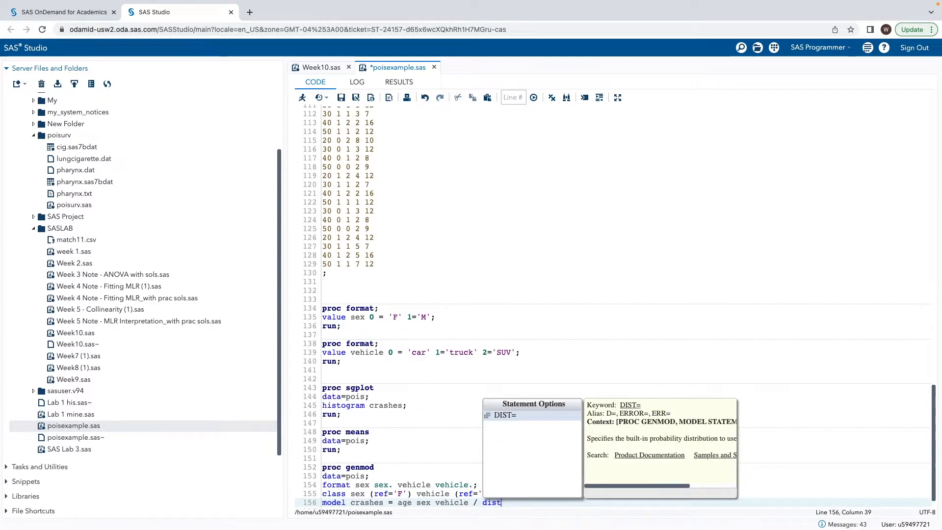
{"action": "type", "text": "=poissson "}
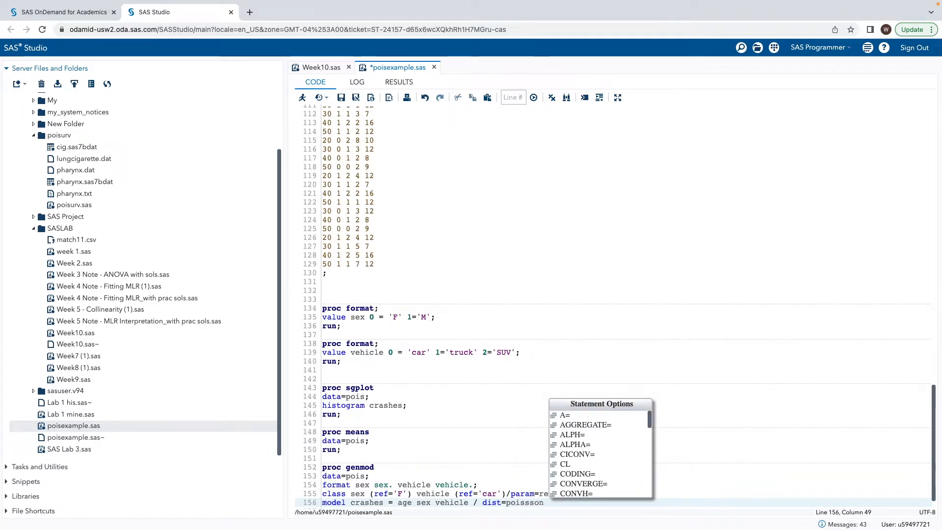
{"action": "type", "text": "link="}
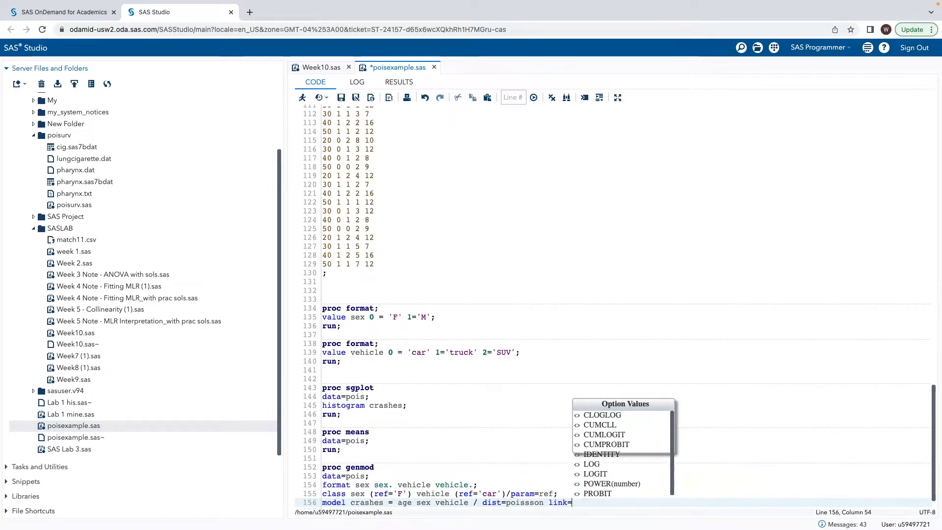
{"action": "type", "text": "log"}
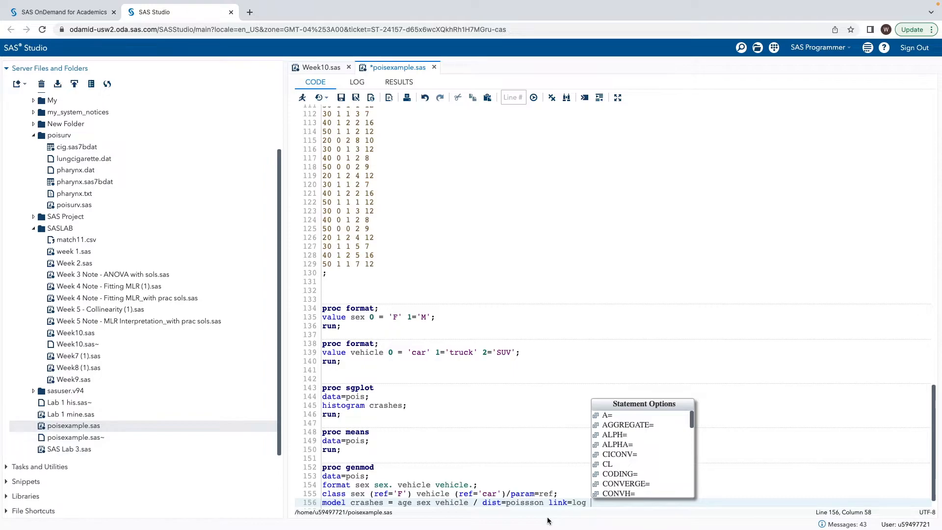
{"action": "type", "text": "offset"}
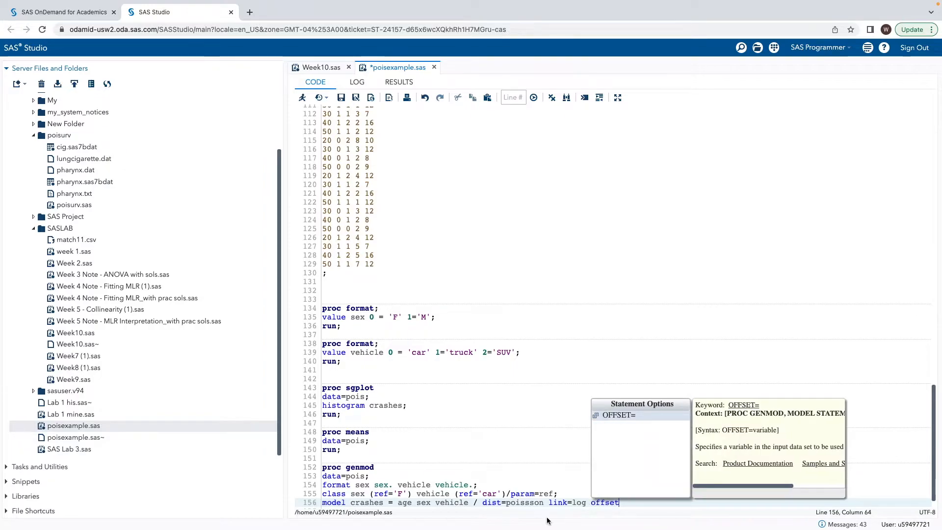
Step: Make room between the data lines and the first PROC FORMAT, and start a DATA step there with data pois; and set pois;
{"action": "left_click", "coordinate": [456, 423]}
{"action": "left_click", "coordinate": [342, 291]}
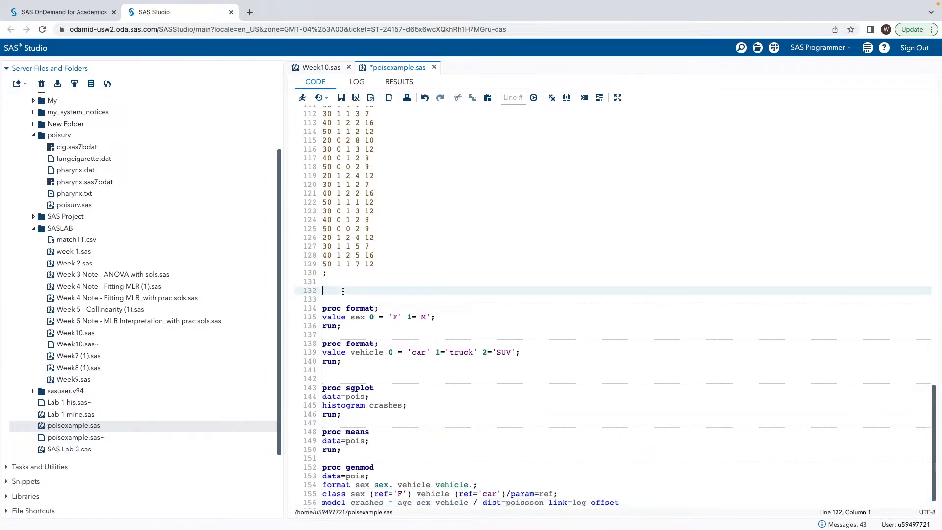
{"action": "key", "text": "Return"}
{"action": "key", "text": "Return"}
{"action": "scroll", "coordinate": [374, 129], "scroll_direction": "up", "scroll_amount": 15}
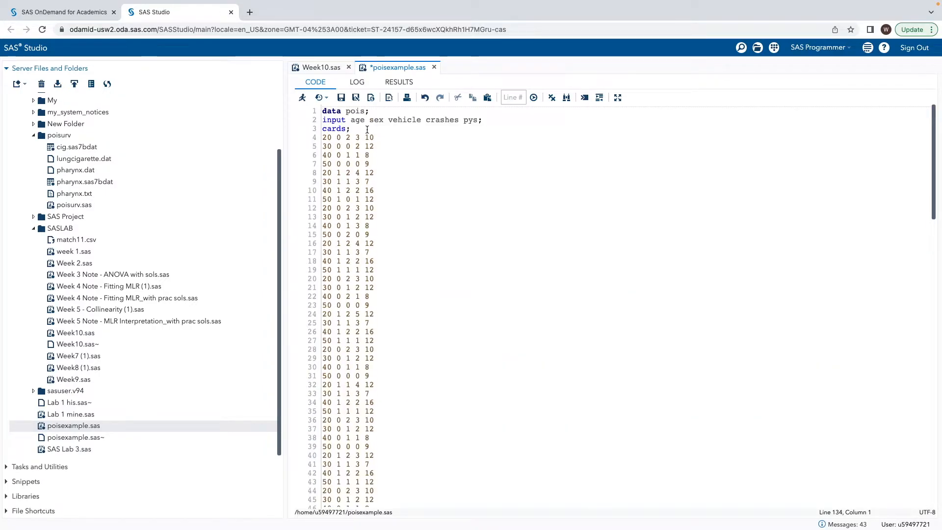
{"action": "scroll", "coordinate": [364, 212], "scroll_direction": "down", "scroll_amount": 15}
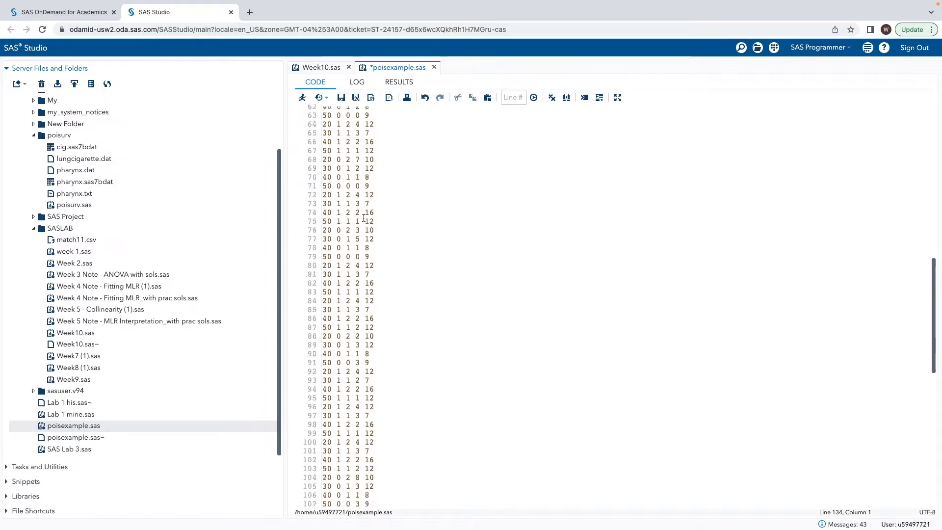
{"action": "left_click", "coordinate": [334, 468]}
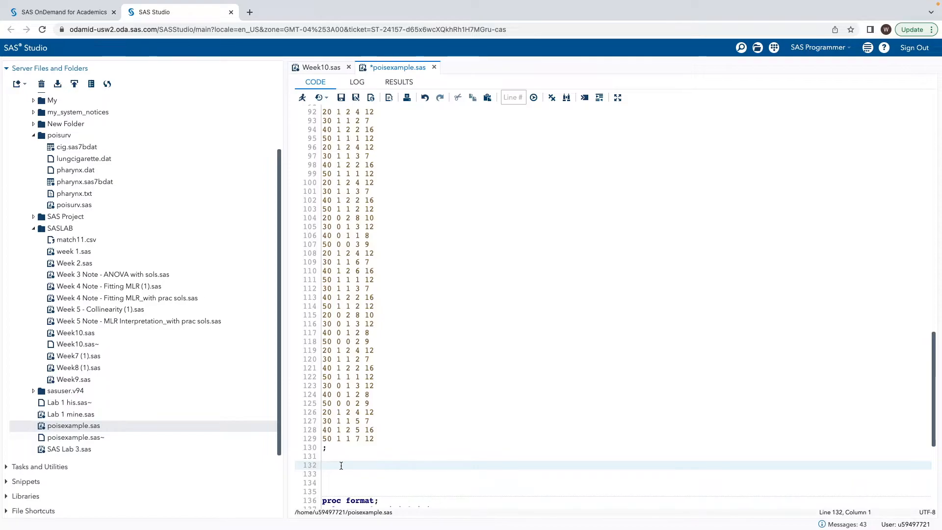
{"action": "type", "text": "dat"}
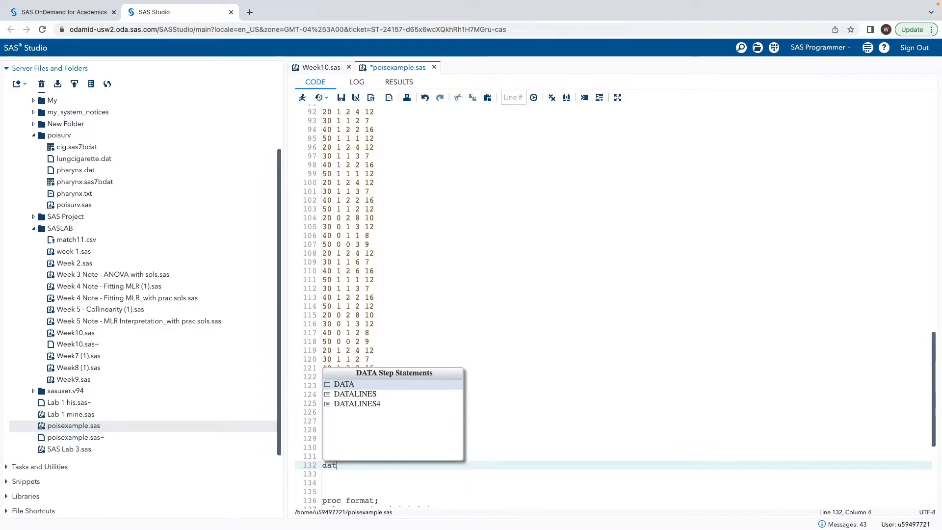
{"action": "type", "text": "a pois;"}
{"action": "key", "text": "Return"}
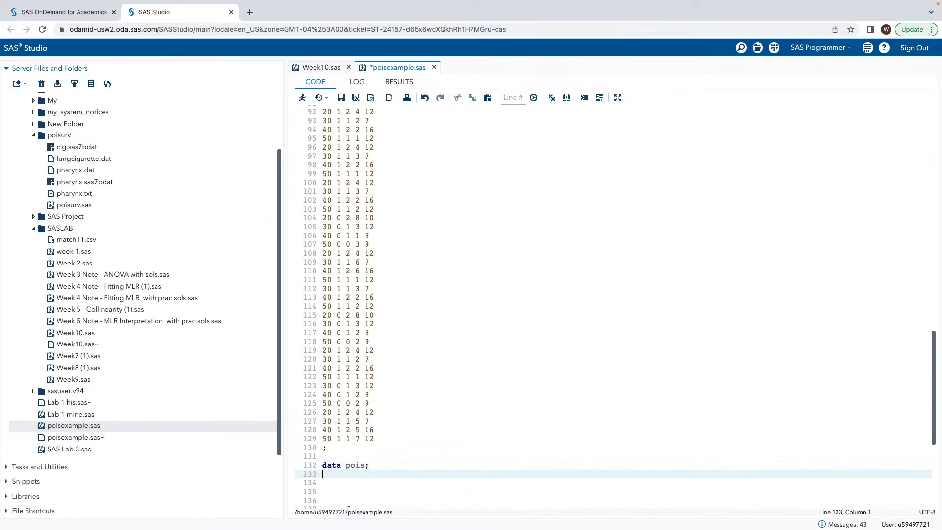
{"action": "type", "text": "set pois;"}
{"action": "key", "text": "Return"}
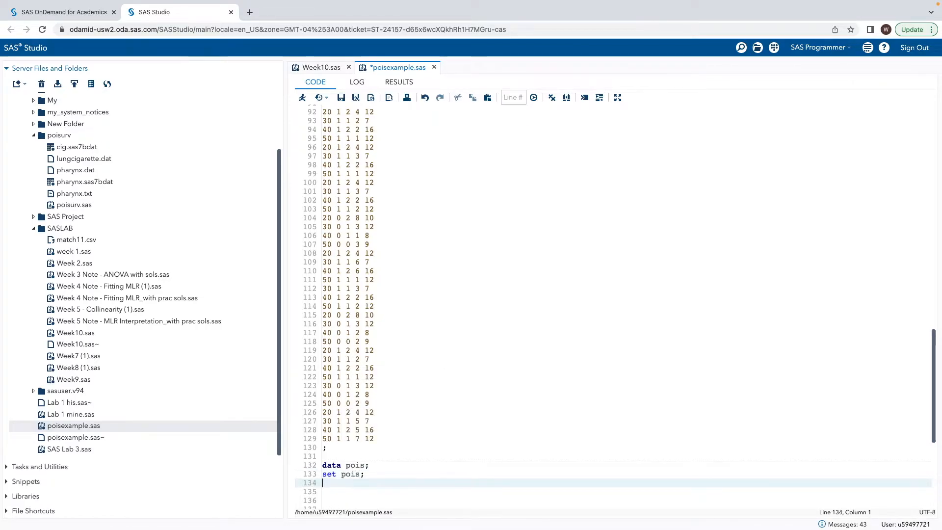
Step: Add the log-transformed variable lnpys = log(pys); to the new DATA step
{"action": "type", "text": "lnpys"}
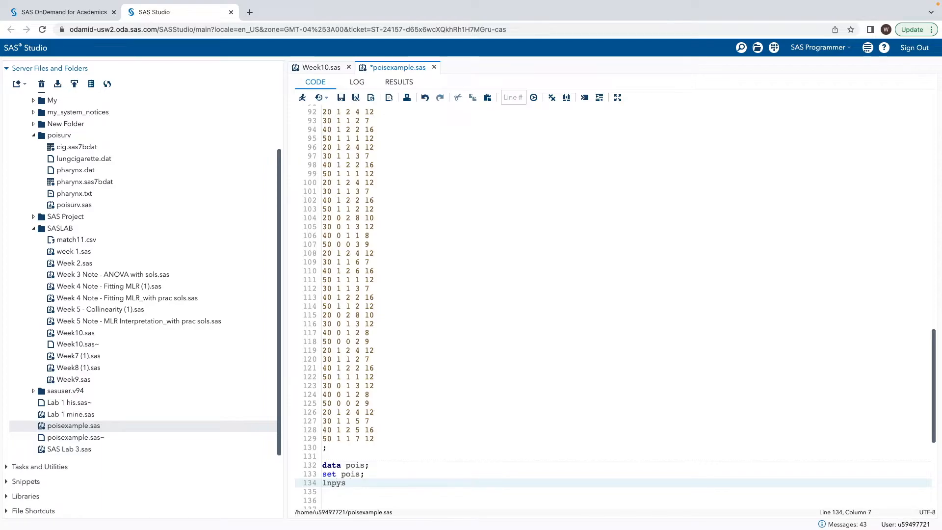
{"action": "type", "text": " = log("}
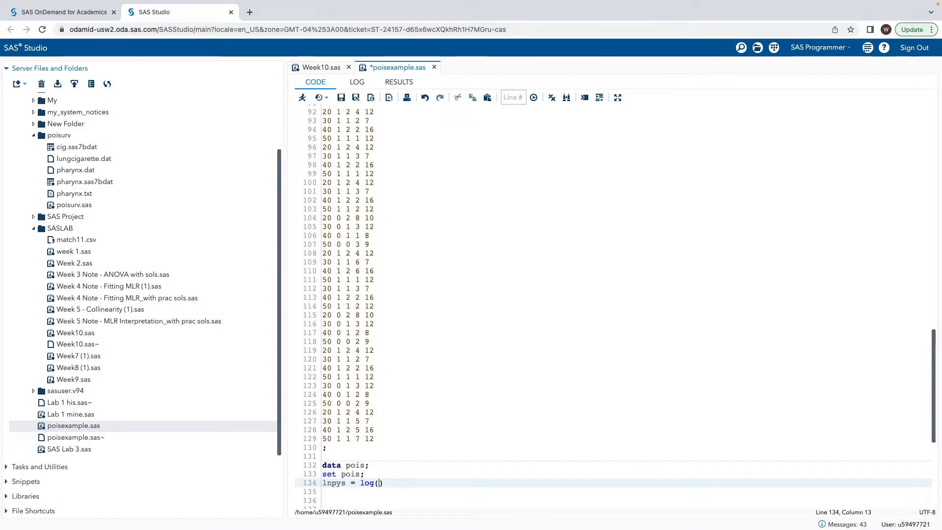
{"action": "type", "text": "pys"}
{"action": "scroll", "coordinate": [355, 417], "scroll_direction": "up", "scroll_amount": 15}
{"action": "scroll", "coordinate": [355, 416], "scroll_direction": "down", "scroll_amount": 15}
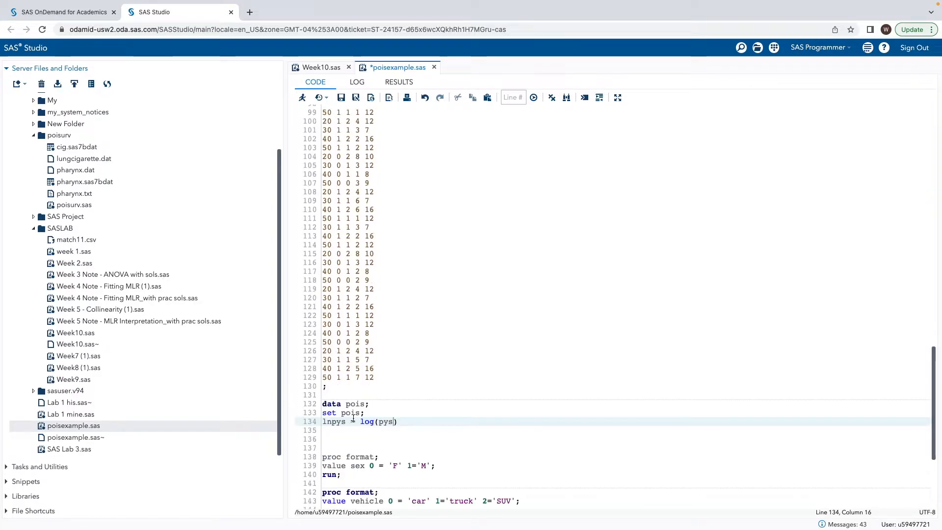
{"action": "left_click", "coordinate": [398, 421]}
{"action": "type", "text": ";"}
{"action": "key", "text": "Return"}
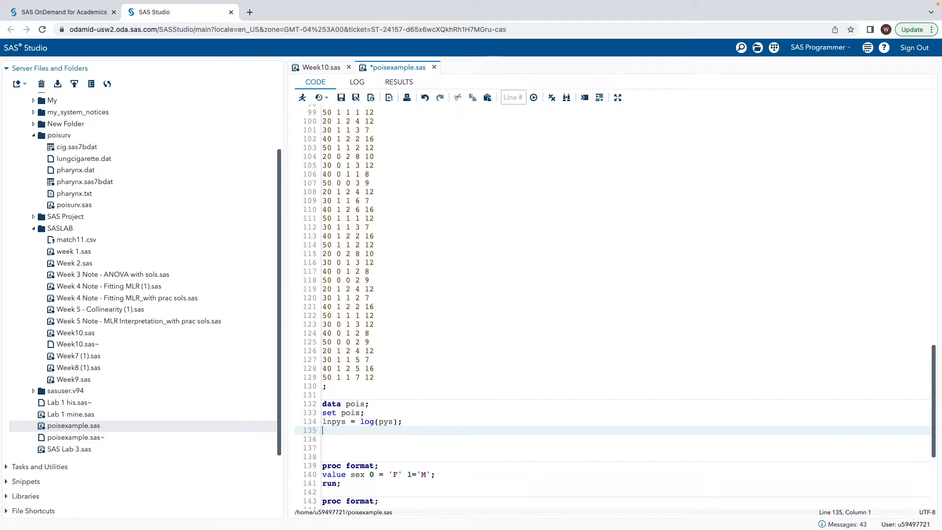
Step: Close the new DATA step with run; and execute only that step
{"action": "type", "text": "run;"}
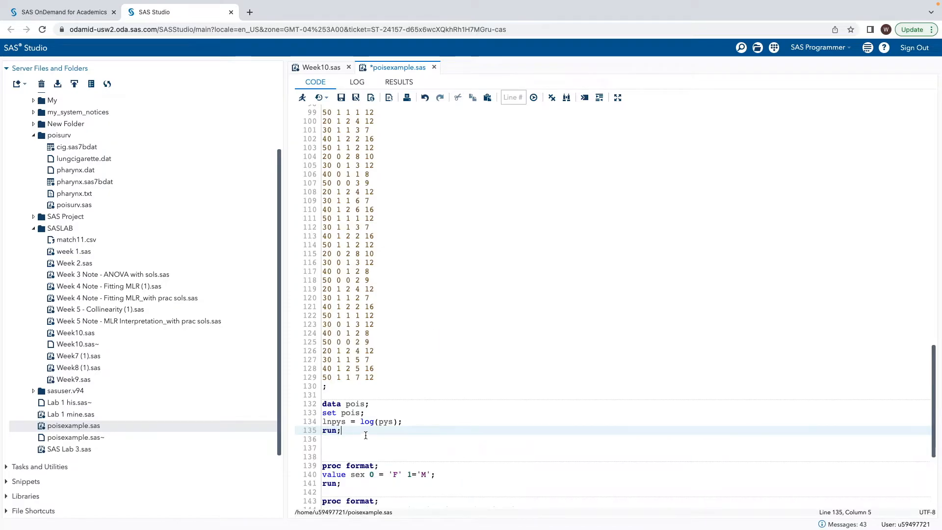
{"action": "left_click_drag", "start_coordinate": [342, 430], "coordinate": [320, 405]}
{"action": "key", "text": "F3"}
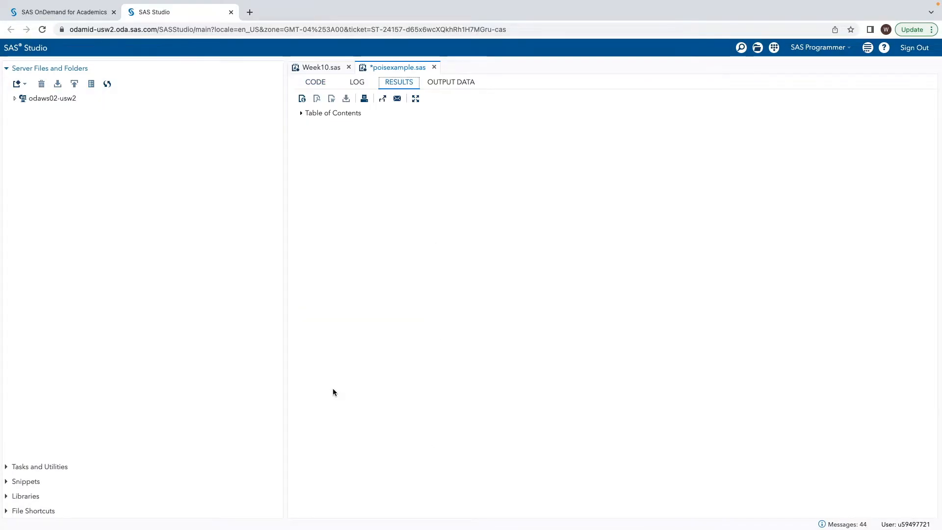
{"action": "left_click_drag", "start_coordinate": [513, 486], "coordinate": [601, 503]}
Step: Return to the code and complete the GENMOD model statement's offset option as offset=lnpys;
{"action": "left_click", "coordinate": [317, 82]}
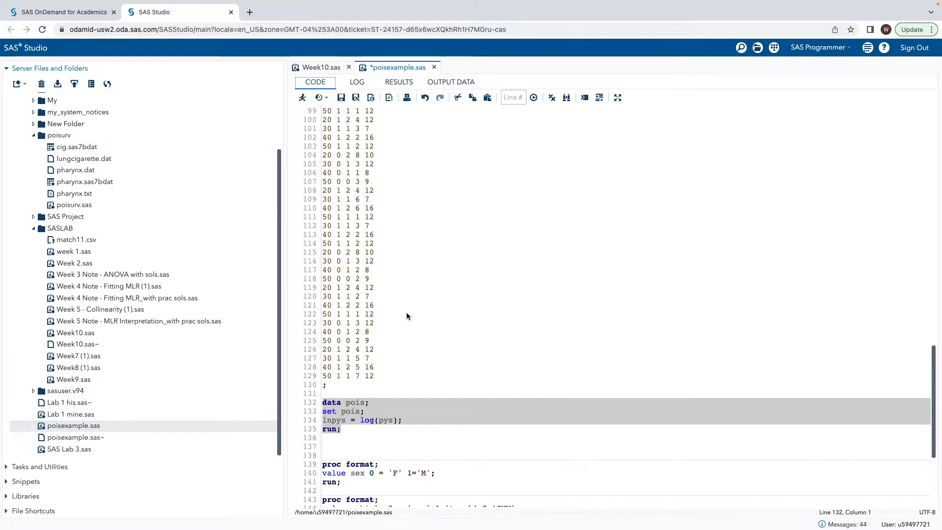
{"action": "scroll", "coordinate": [406, 312], "scroll_direction": "down", "scroll_amount": 4}
{"action": "left_click", "coordinate": [627, 480]}
{"action": "type", "text": "="}
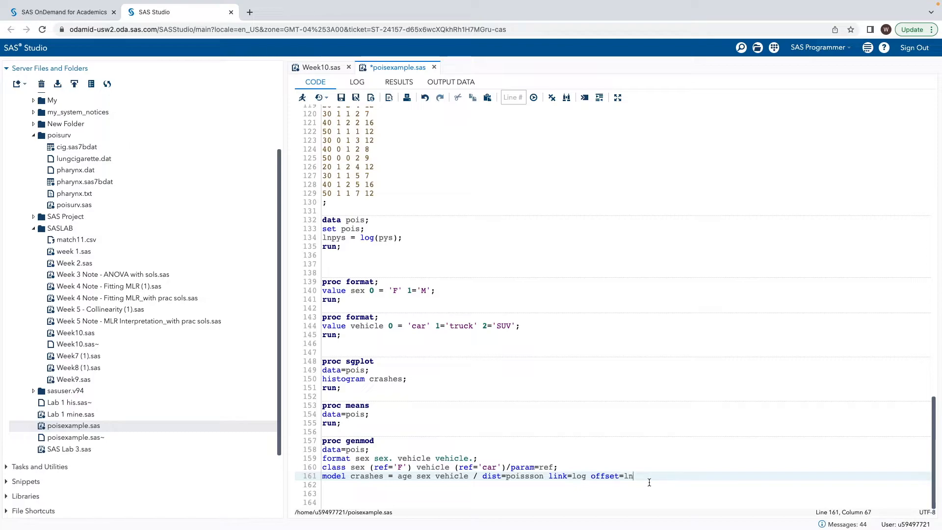
{"action": "type", "text": "lnpys;"}
Step: Close the PROC GENMOD step with run; and execute only that step
{"action": "key", "text": "Return"}
{"action": "type", "text": "run;"}
{"action": "key", "text": "Escape"}
{"action": "left_click_drag", "start_coordinate": [340, 485], "coordinate": [319, 443]}
{"action": "key", "text": "F3"}
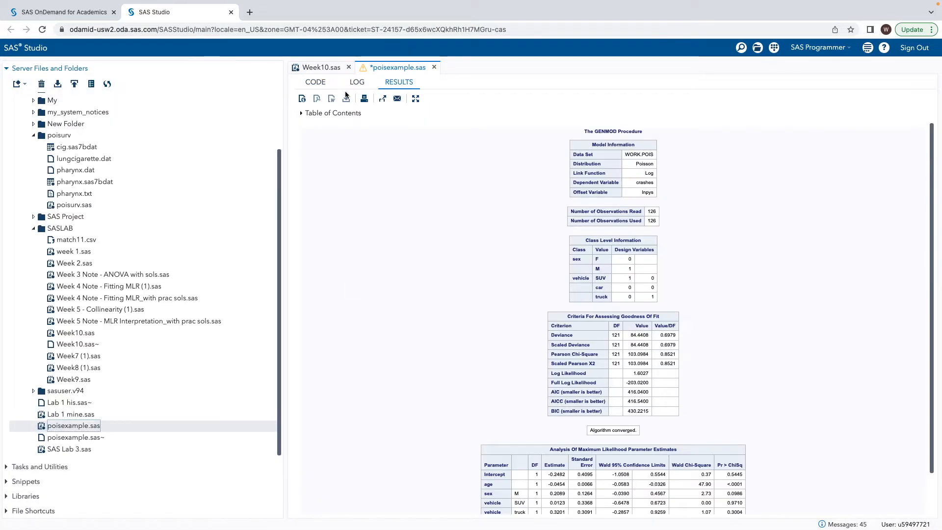
Step: Check the log, then return to the code and correct the GENMOD distribution option to dist=poisson
{"action": "left_click", "coordinate": [357, 82]}
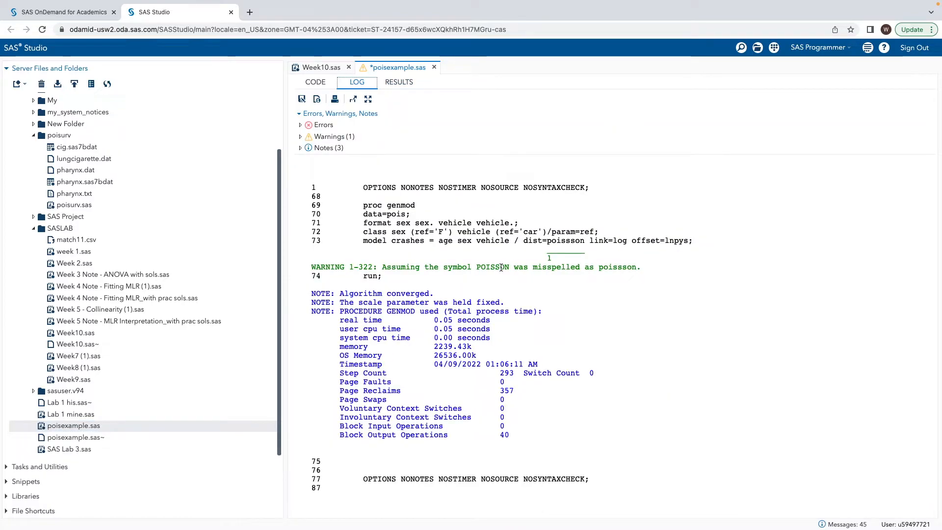
{"action": "left_click", "coordinate": [315, 82]}
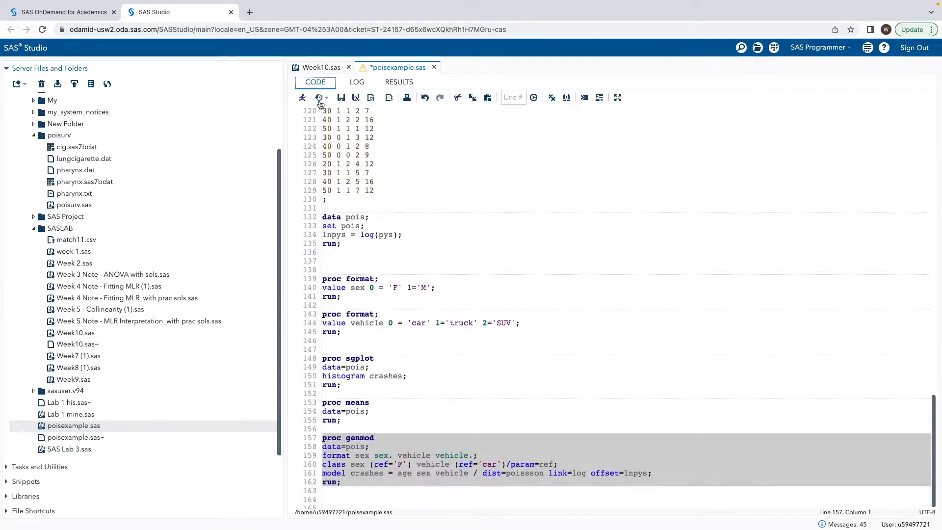
{"action": "left_click", "coordinate": [528, 473]}
{"action": "key", "text": "BackSpace"}
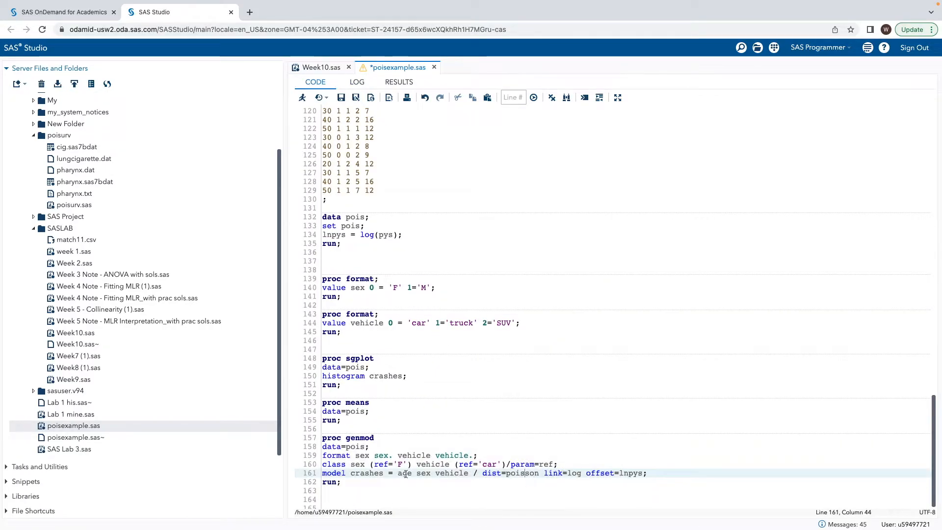
Step: Execute only the PROC GENMOD step and review the goodness-of-fit criteria and parameter estimates in its results
{"action": "left_click_drag", "start_coordinate": [347, 484], "coordinate": [317, 439]}
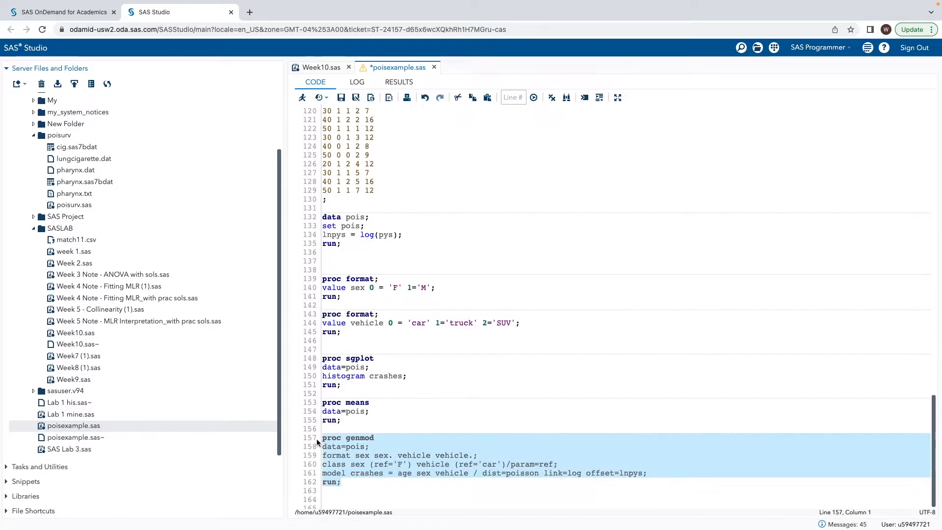
{"action": "key", "text": "F3"}
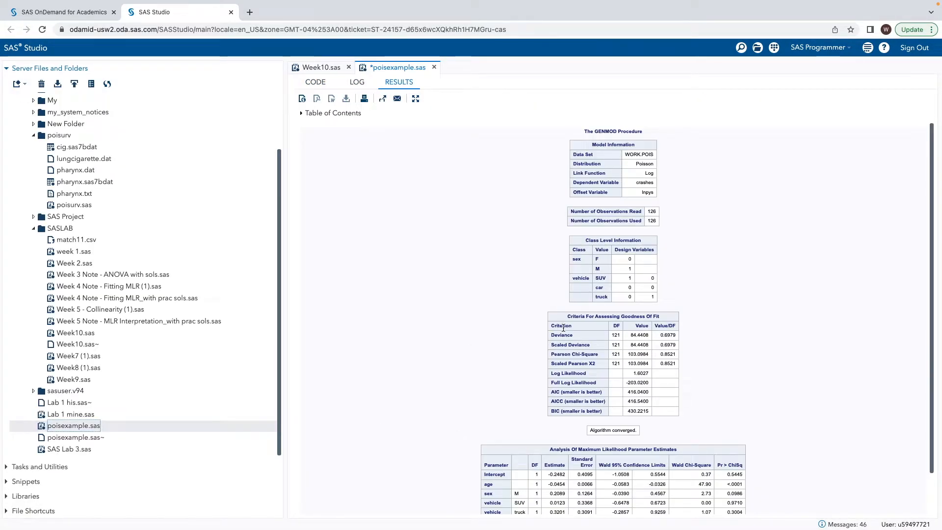
{"action": "scroll", "coordinate": [564, 327], "scroll_direction": "down", "scroll_amount": 2}
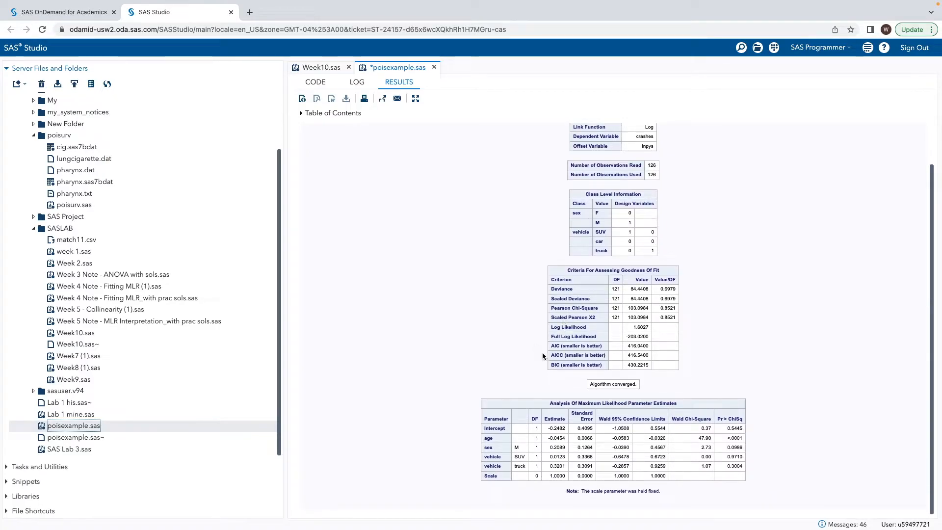
{"action": "scroll", "coordinate": [528, 336], "scroll_direction": "up", "scroll_amount": 2}
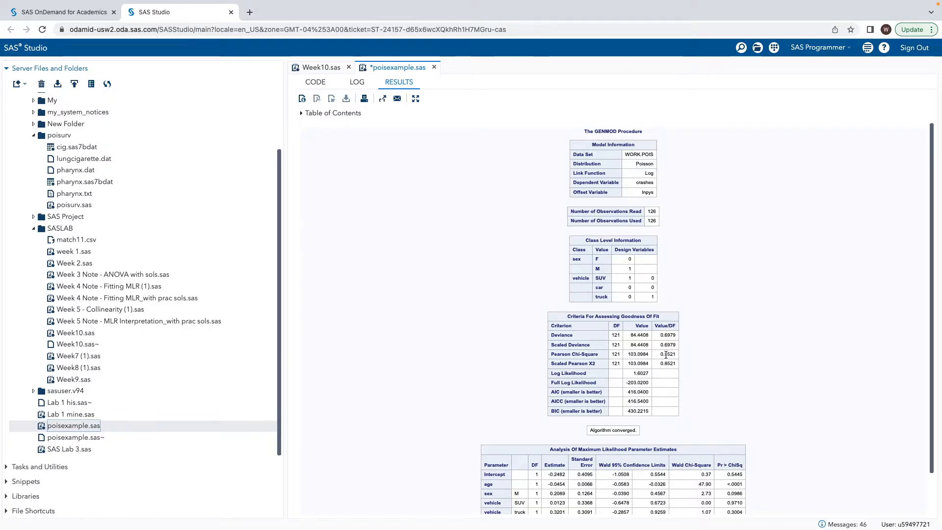
{"action": "left_click_drag", "start_coordinate": [666, 336], "coordinate": [690, 365]}
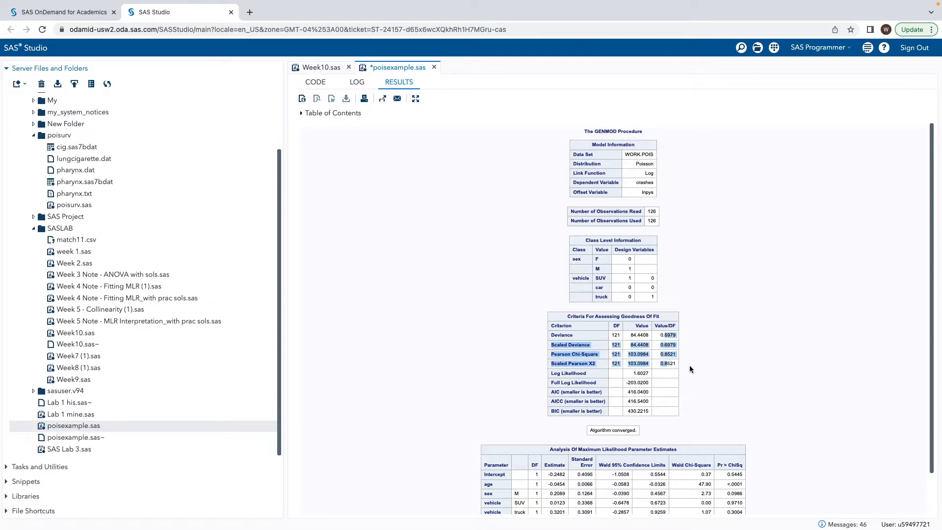
{"action": "left_click", "coordinate": [681, 366]}
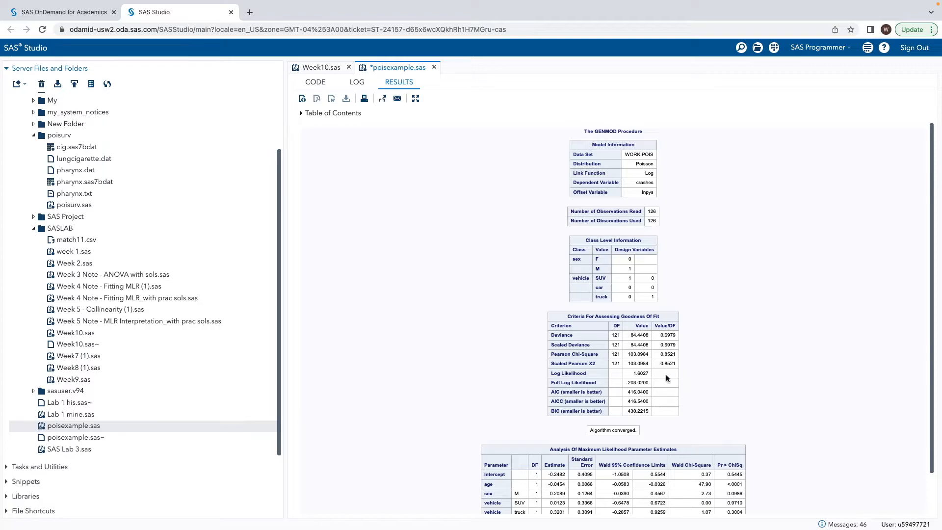
{"action": "scroll", "coordinate": [666, 377], "scroll_direction": "down", "scroll_amount": 1}
{"action": "scroll", "coordinate": [665, 379], "scroll_direction": "down", "scroll_amount": 3}
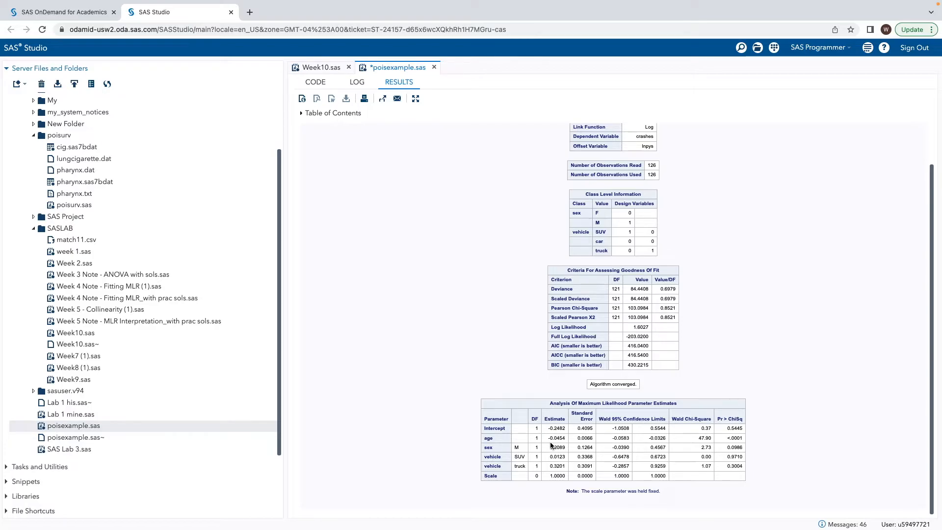
{"action": "scroll", "coordinate": [556, 438], "scroll_direction": "up", "scroll_amount": 4}
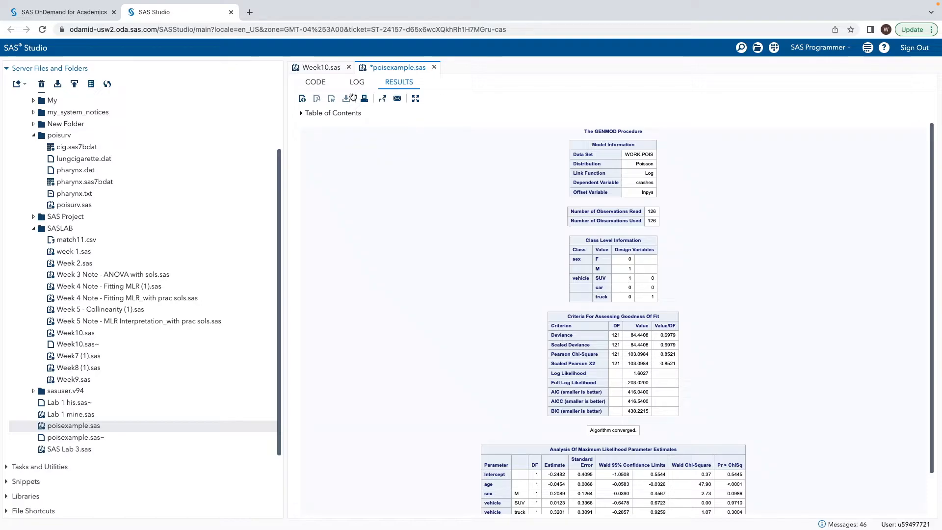
Step: Return to the poisexample.sas code and add estimate 'RR sex' sex 1 /exp; on a new line below the model statement
{"action": "left_click", "coordinate": [322, 67]}
{"action": "left_click", "coordinate": [391, 67]}
{"action": "left_click", "coordinate": [317, 87]}
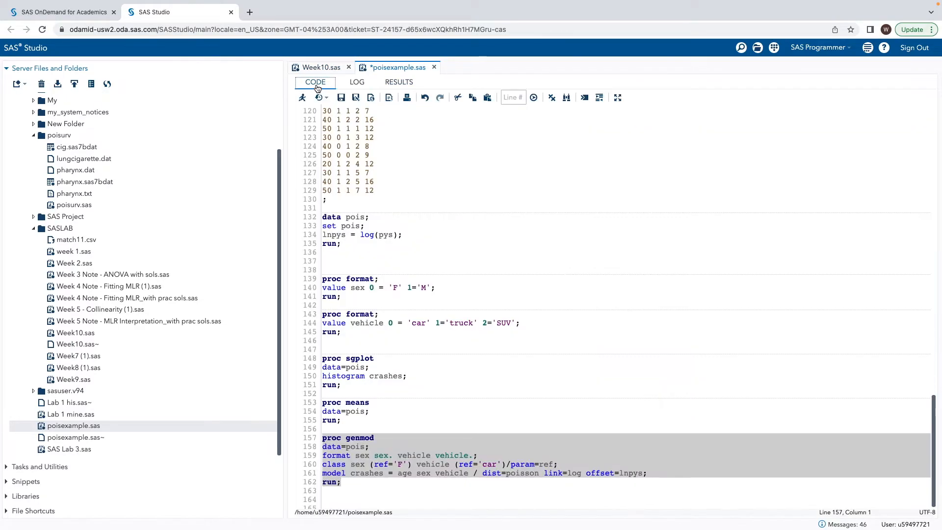
{"action": "left_click", "coordinate": [356, 489]}
{"action": "left_click", "coordinate": [655, 474]}
{"action": "key", "text": "Return"}
{"action": "type", "text": "estimate"}
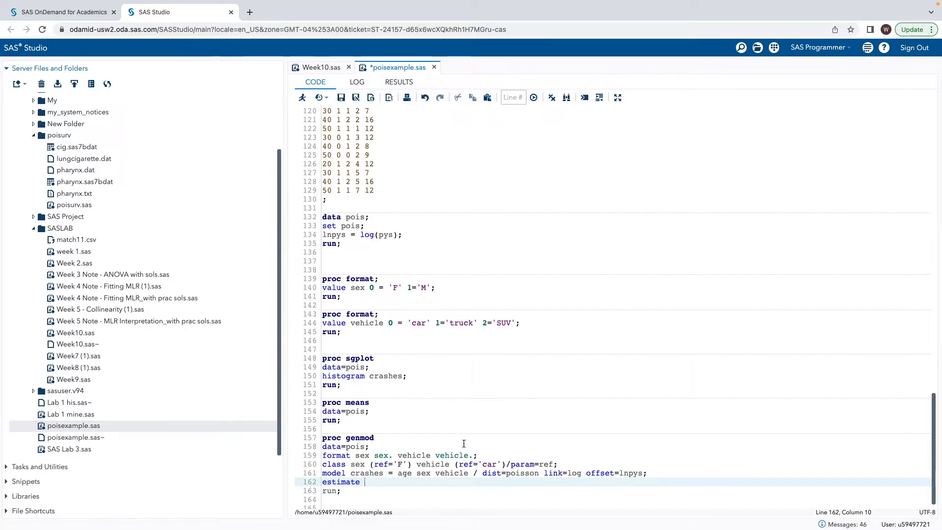
{"action": "type", "text": "'RR sex' sex 1"}
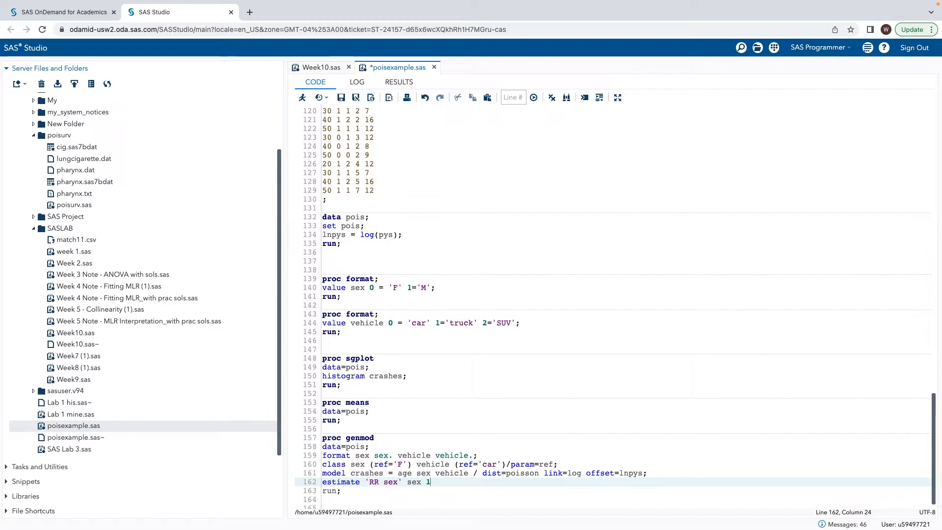
{"action": "type", "text": " /exp"}
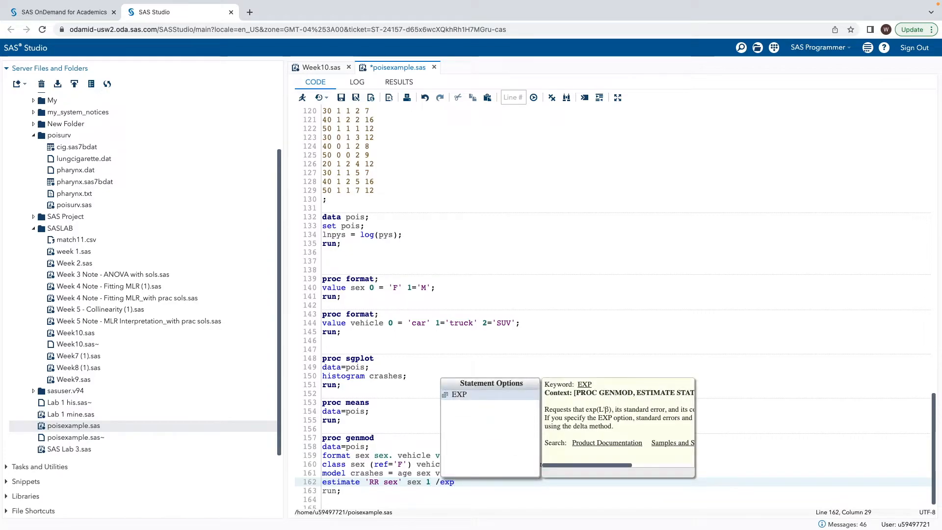
{"action": "type", "text": ";"}
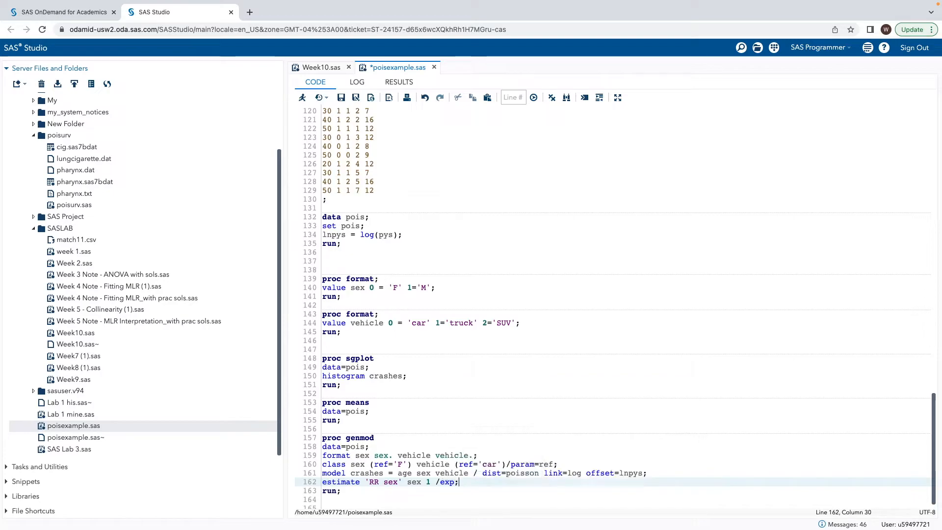
Step: Start a second estimate statement below it, reading estimate 'RR vehicle' vehicle 1 0
{"action": "key", "text": "Return"}
{"action": "type", "text": "estimate "}
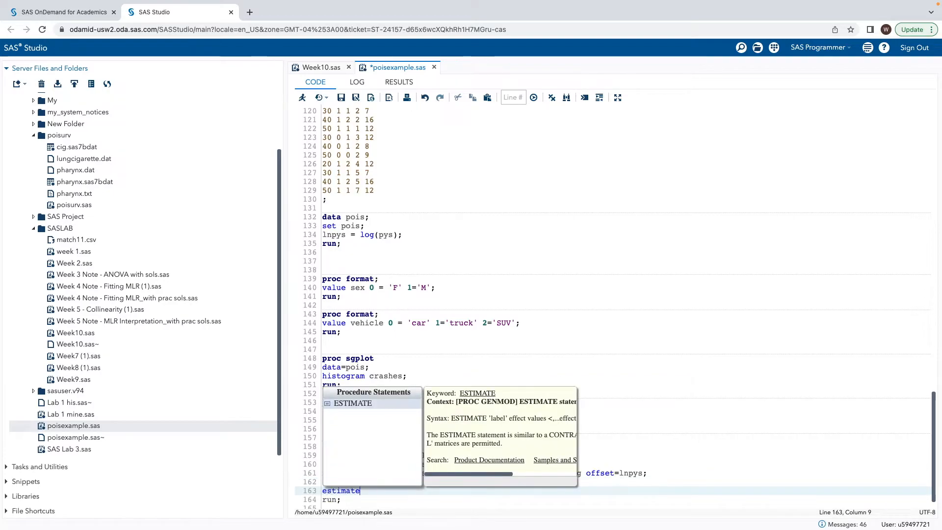
{"action": "type", "text": "'"}
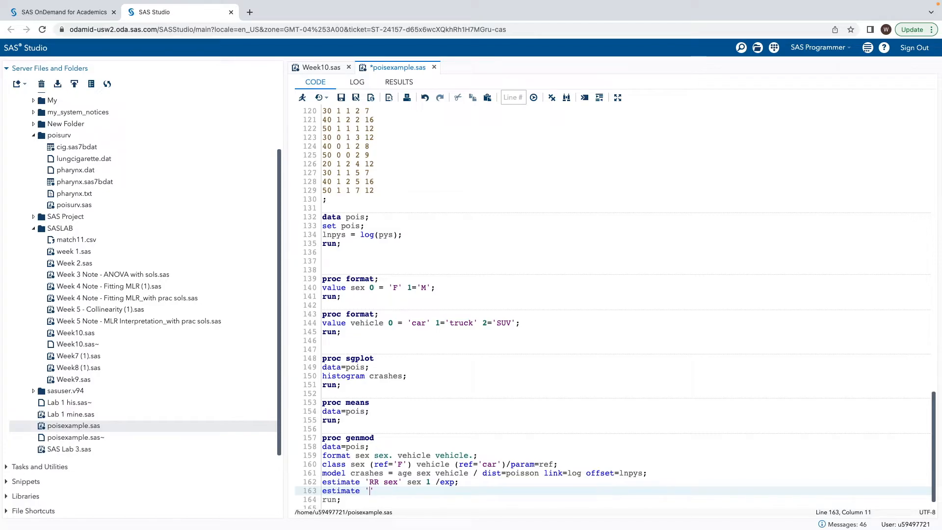
{"action": "type", "text": "RR vehicle' vehicle "}
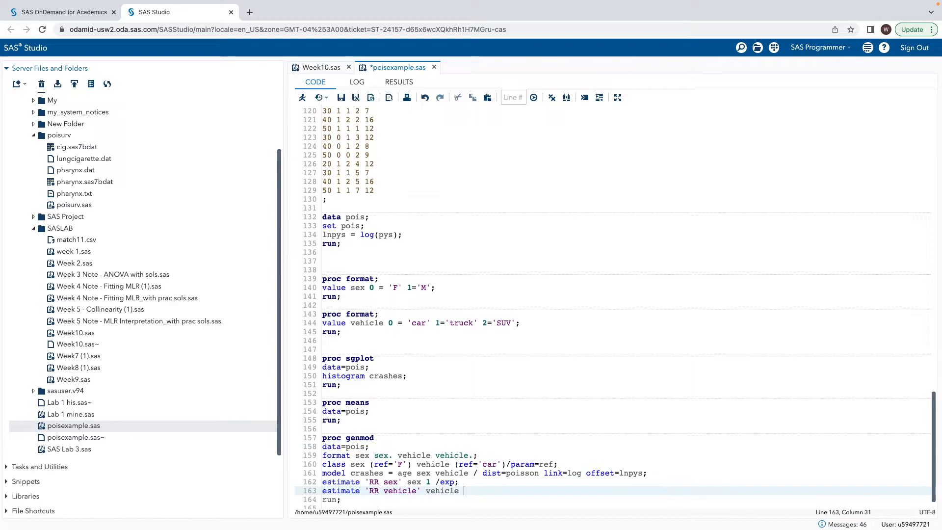
{"action": "type", "text": "1 0"}
{"action": "key", "text": "BackSpace"}
{"action": "key", "text": "BackSpace"}
{"action": "key", "text": "BackSpace"}
{"action": "key", "text": "BackSpace"}
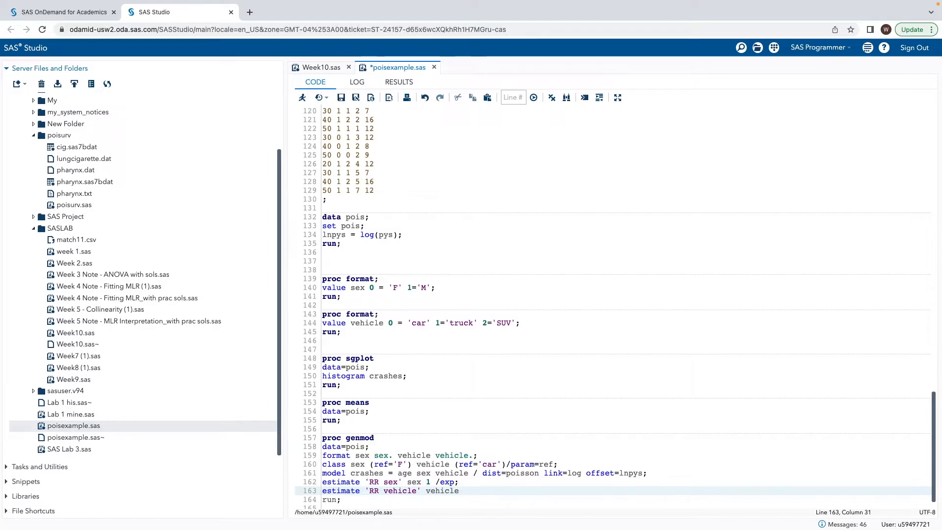
{"action": "type", "text": "1 0"}
Step: Check the vehicle design-variable coding in the results, then rework the vehicle estimate into estimate 'RR SUV' vehicle 1 0/exp;
{"action": "key", "text": "F3"}
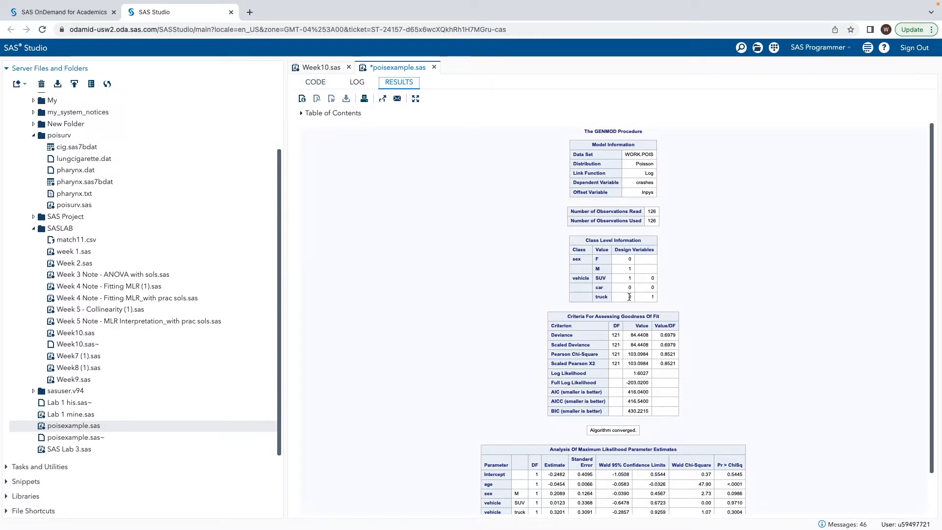
{"action": "left_click", "coordinate": [315, 82]}
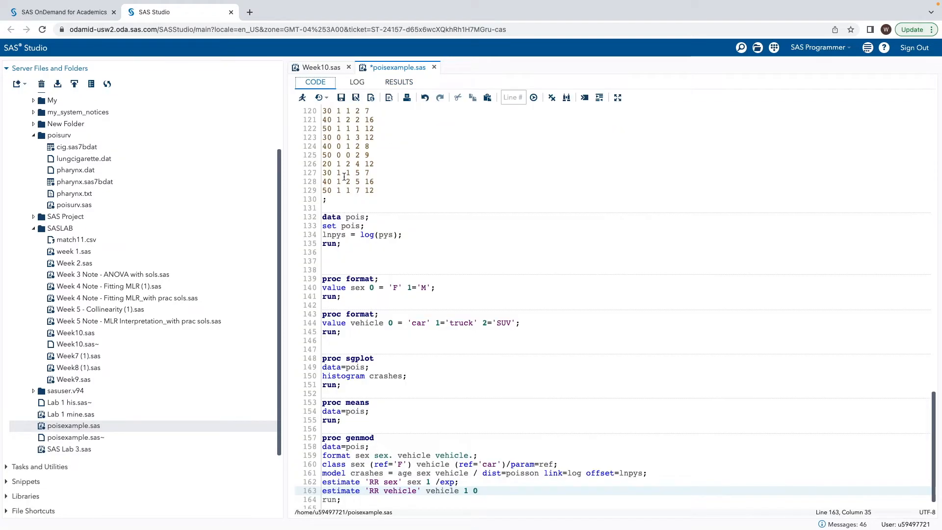
{"action": "left_click", "coordinate": [417, 491]}
{"action": "left_click", "coordinate": [405, 83]}
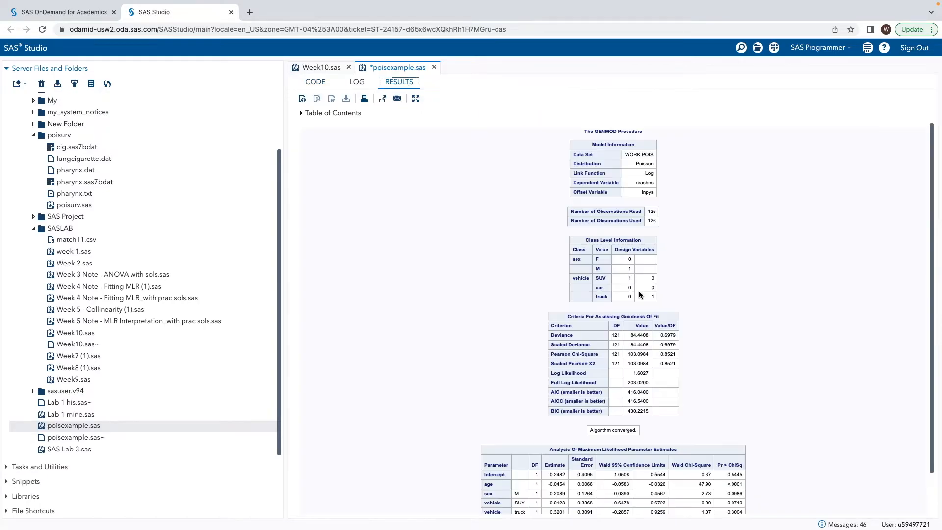
{"action": "left_click", "coordinate": [316, 82]}
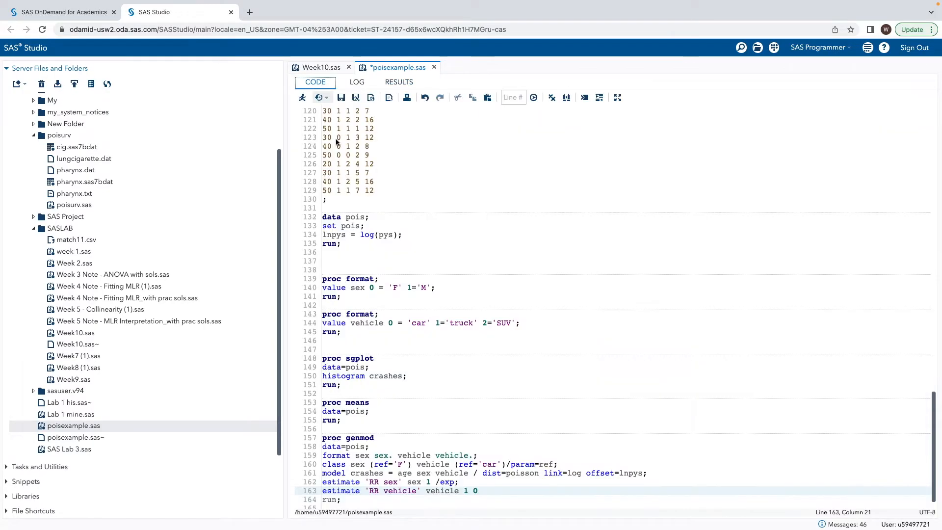
{"action": "key", "text": "BackSpace"}
{"action": "key", "text": "BackSpace"}
{"action": "key", "text": "BackSpace"}
{"action": "key", "text": "BackSpace"}
{"action": "key", "text": "BackSpace"}
{"action": "key", "text": "BackSpace"}
{"action": "key", "text": "BackSpace"}
{"action": "type", "text": "SUV"}
{"action": "left_click", "coordinate": [464, 492]}
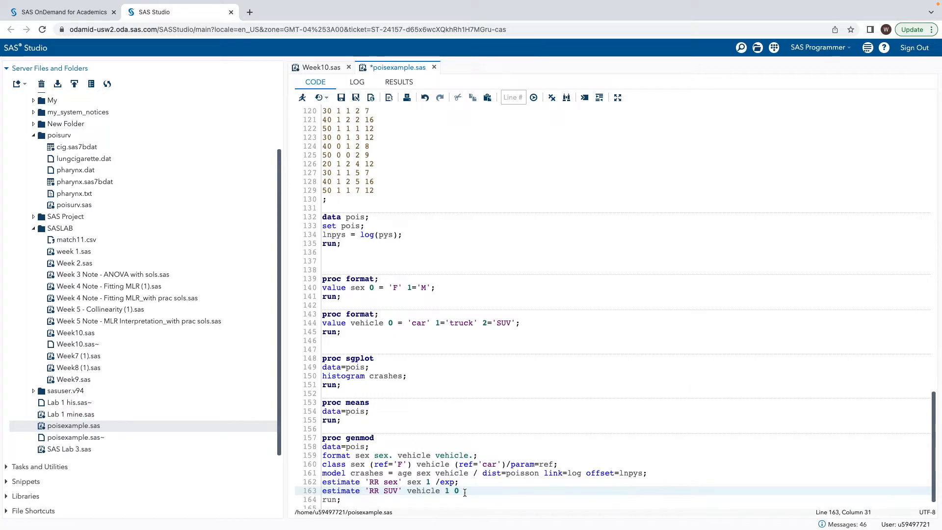
{"action": "type", "text": "exp"}
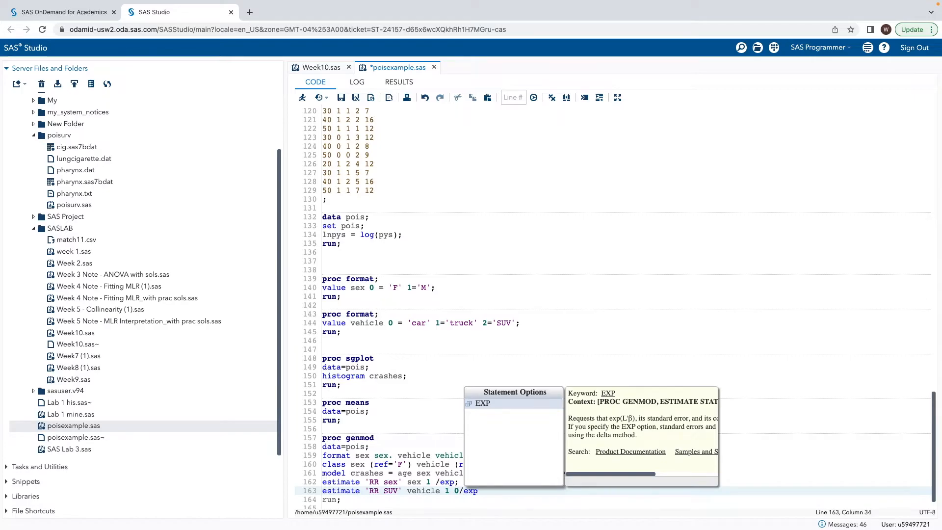
Step: Add a third statement, estimate 'RR truck' vehicle 0 1/exp;, checking the class level coding in the results while writing it
{"action": "key", "text": "Return"}
{"action": "type", "text": "esti"}
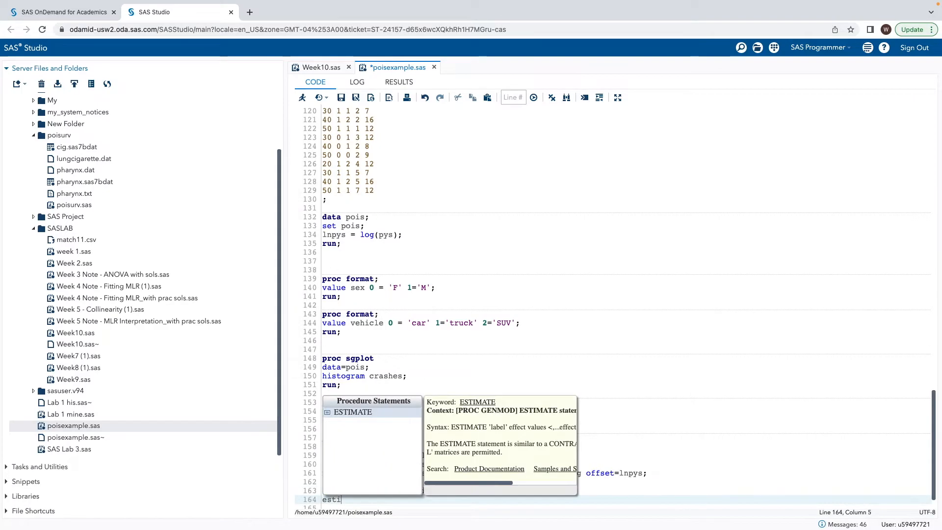
{"action": "type", "text": "mate 'RR"}
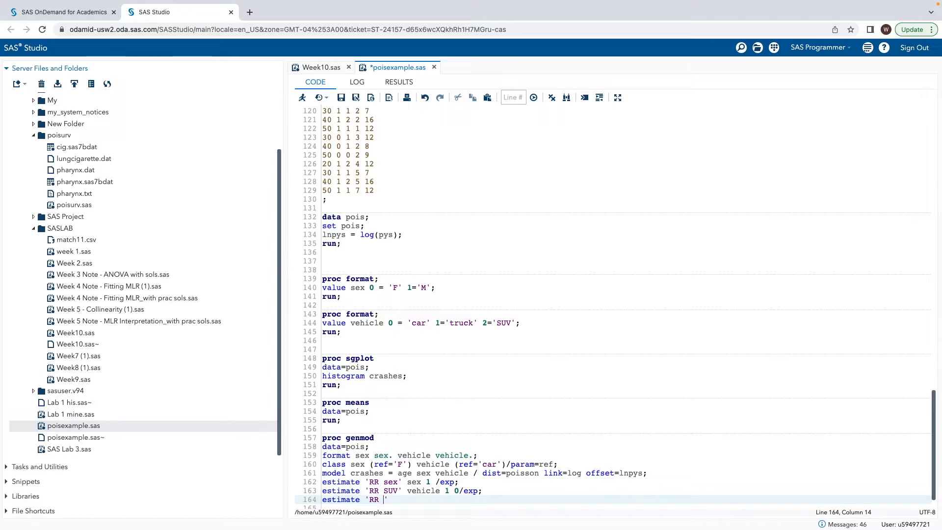
{"action": "left_click", "coordinate": [392, 86]}
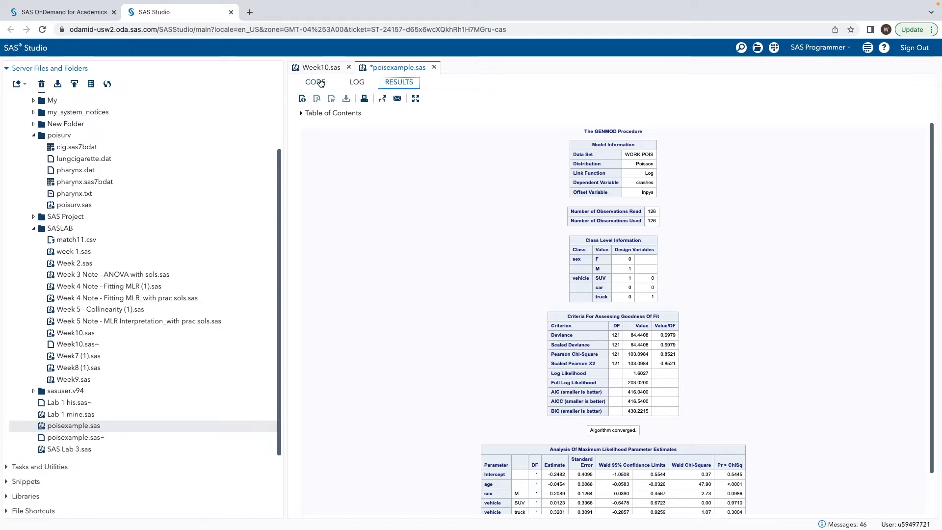
{"action": "left_click", "coordinate": [320, 84]}
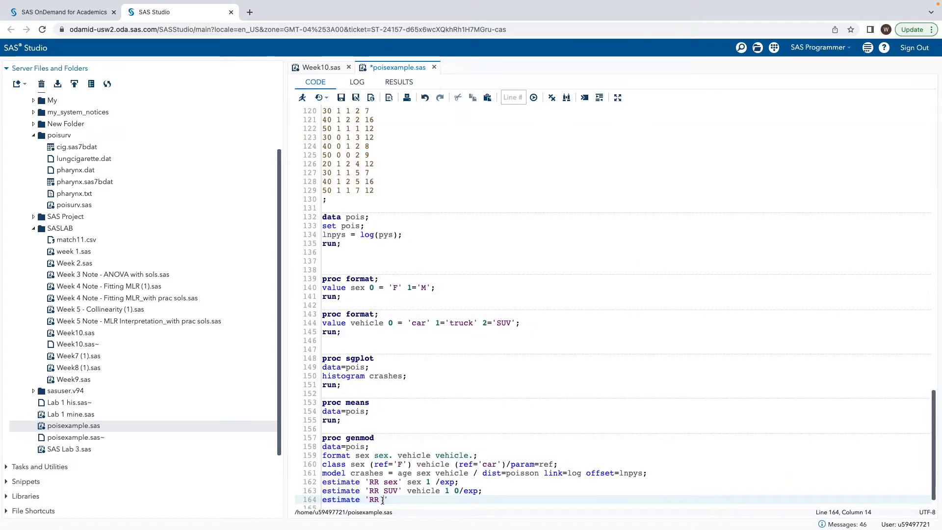
{"action": "type", "text": "truck'"}
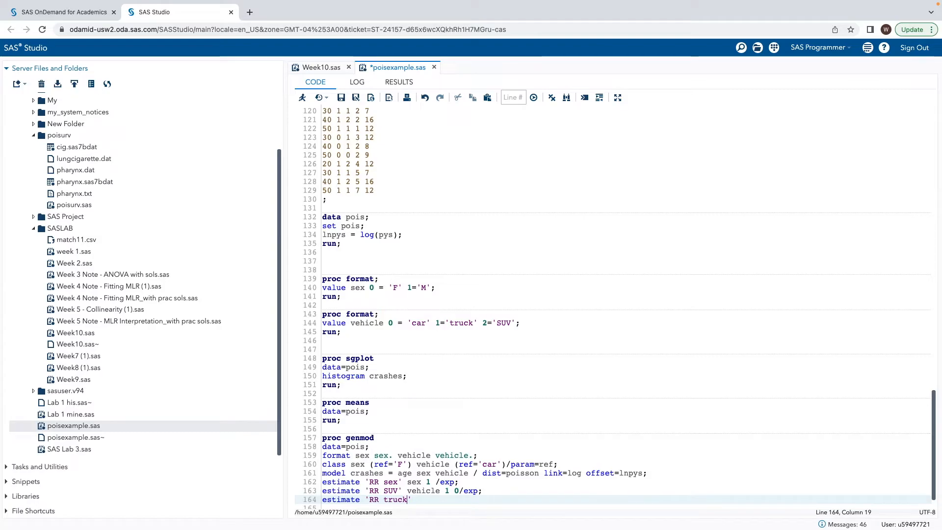
{"action": "type", "text": " vehicle "}
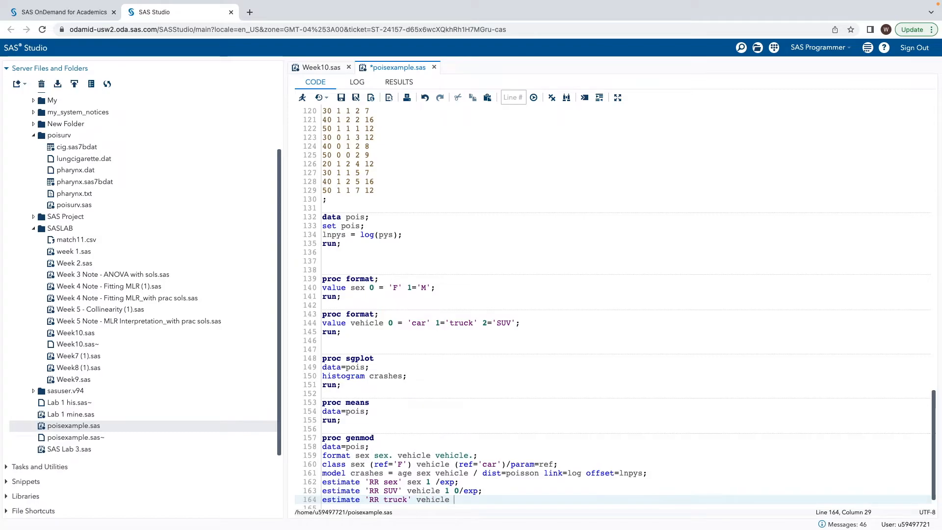
{"action": "type", "text": "0 1/exp;"}
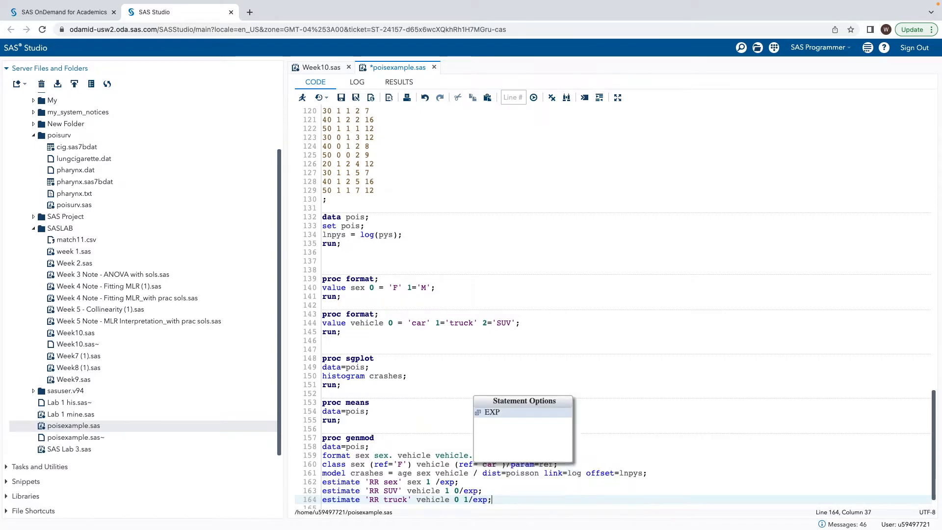
Step: Add a fourth statement, estimate 'RR age' age 1/exp;, below the truck estimate and start a new line
{"action": "key", "text": "Return"}
{"action": "type", "text": "est"}
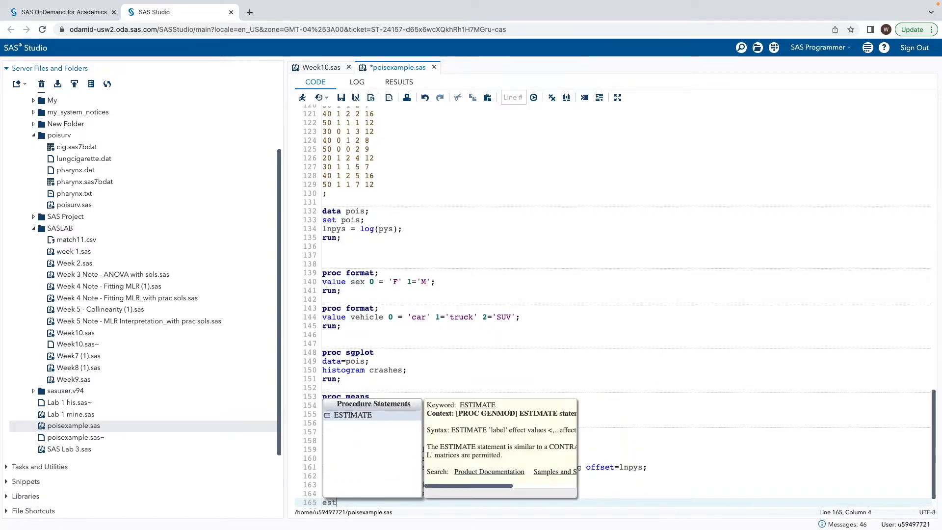
{"action": "type", "text": "imate '"}
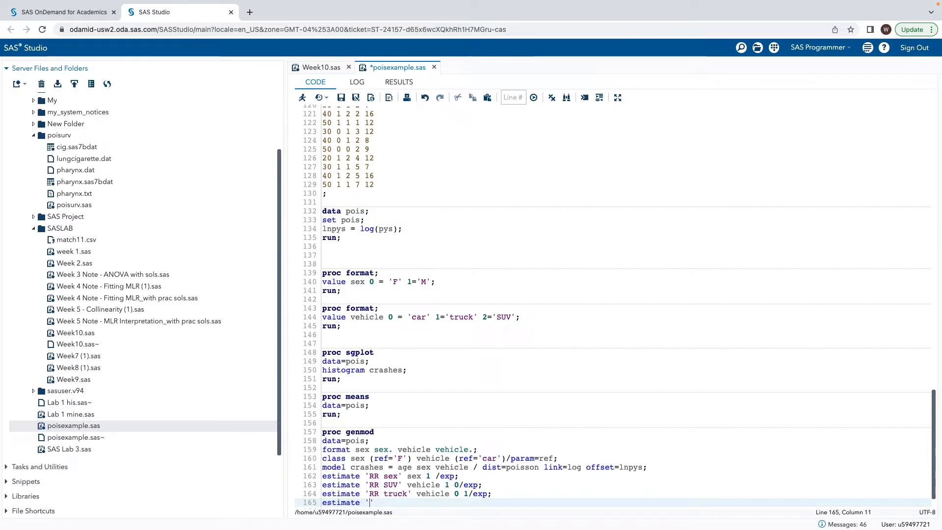
{"action": "type", "text": "RR age' "}
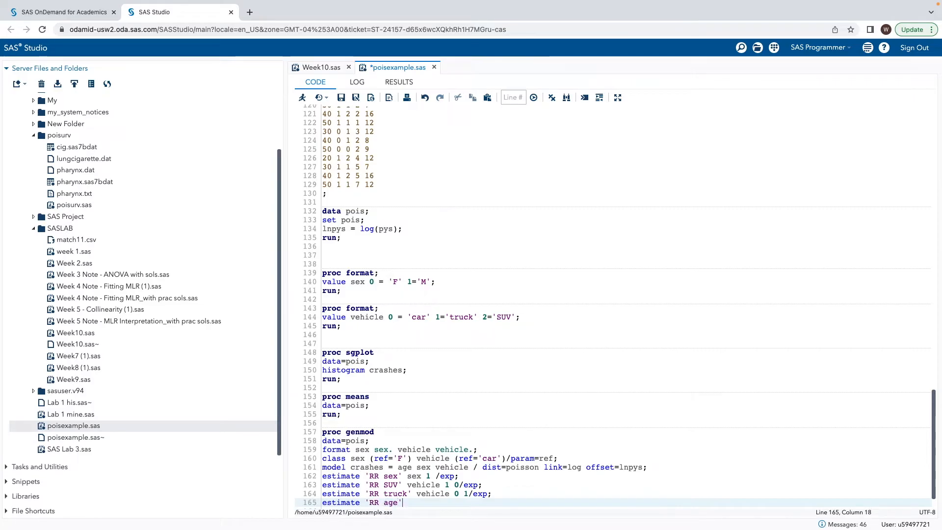
{"action": "type", "text": "age 1"}
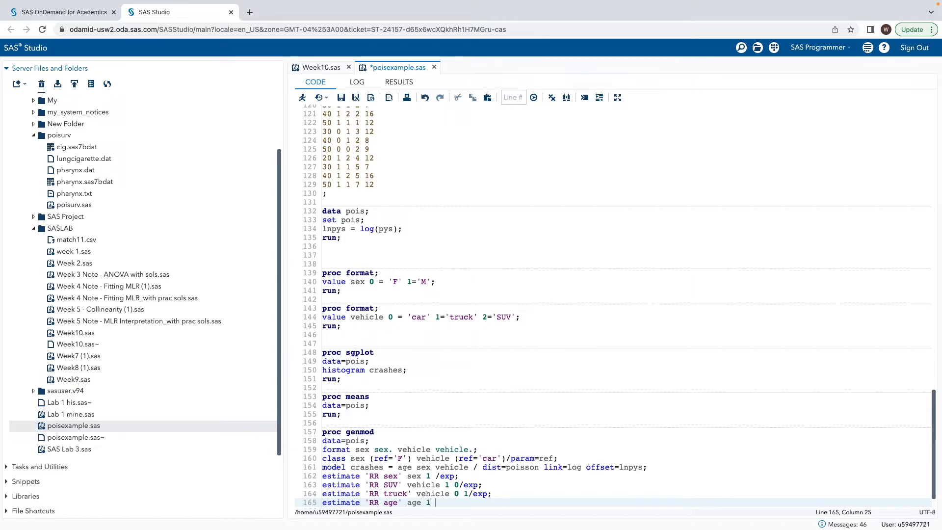
{"action": "key", "text": "BackSpace"}
{"action": "type", "text": "/exp;"}
{"action": "key", "text": "Return"}
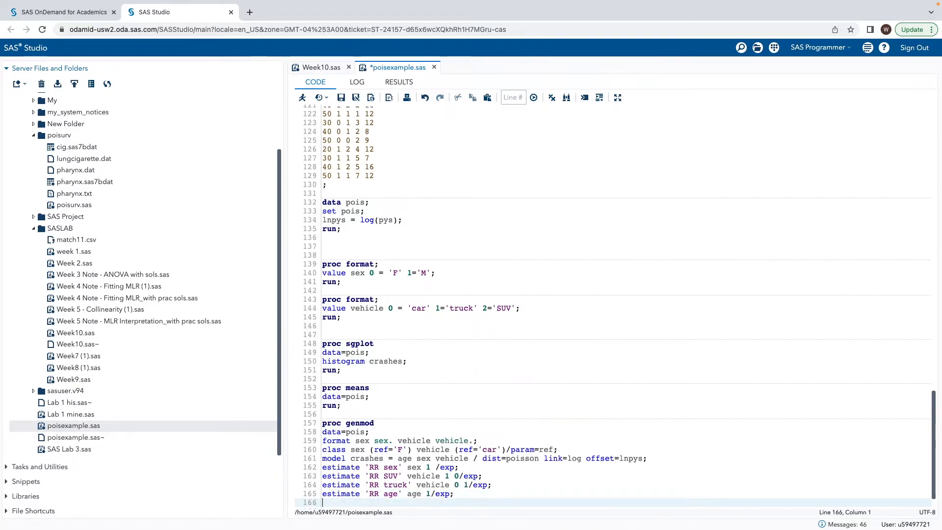
Step: Below the age estimate, start an output statement that names the output data set, reading output out=pois2
{"action": "type", "text": "o"}
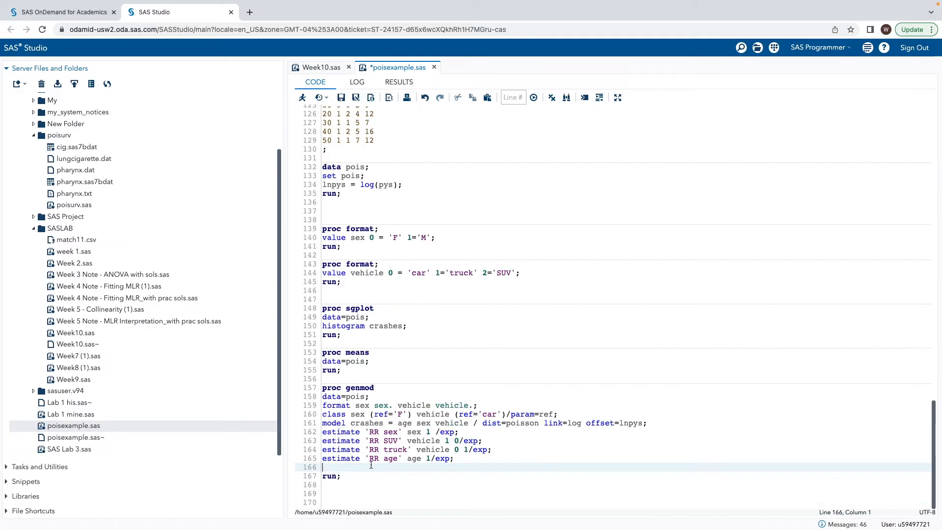
{"action": "type", "text": "ut"}
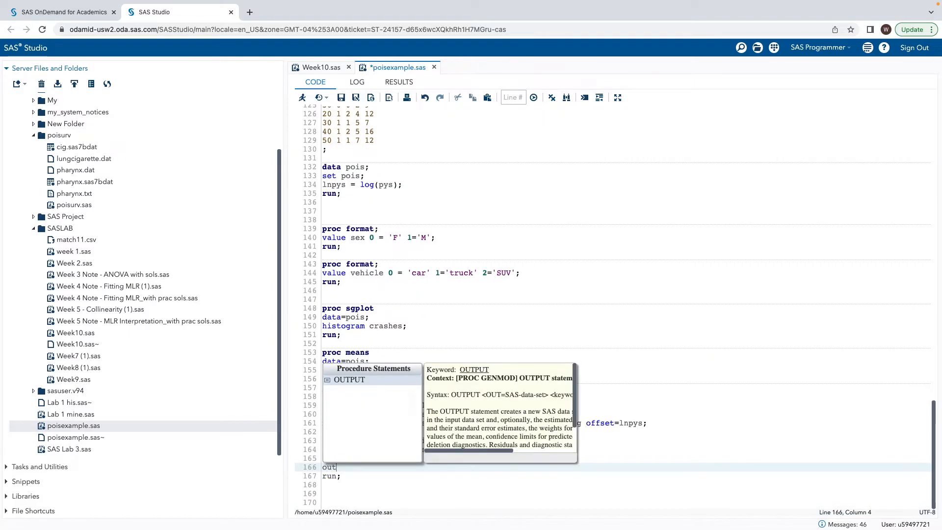
{"action": "type", "text": "put"}
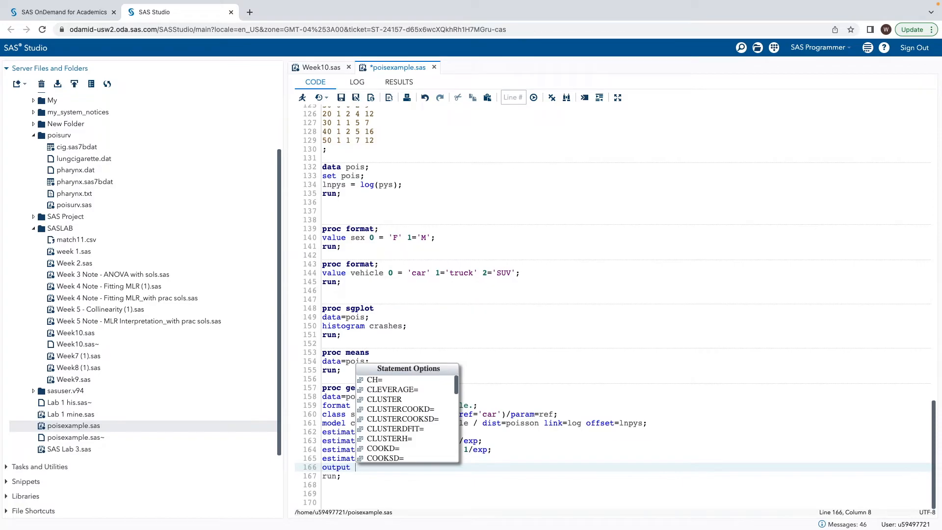
{"action": "key", "text": "Escape"}
{"action": "type", "text": "="}
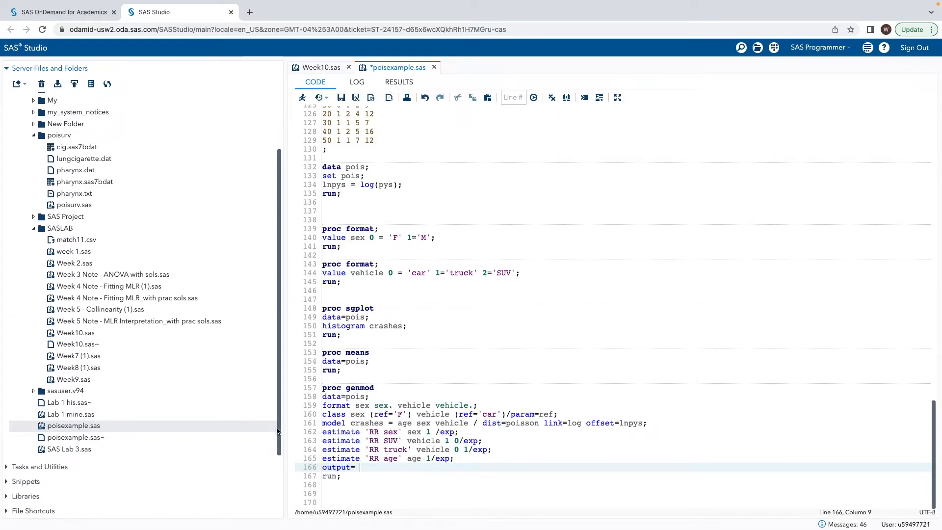
{"action": "key", "text": "BackSpace"}
{"action": "key", "text": "BackSpace"}
{"action": "type", "text": "out"}
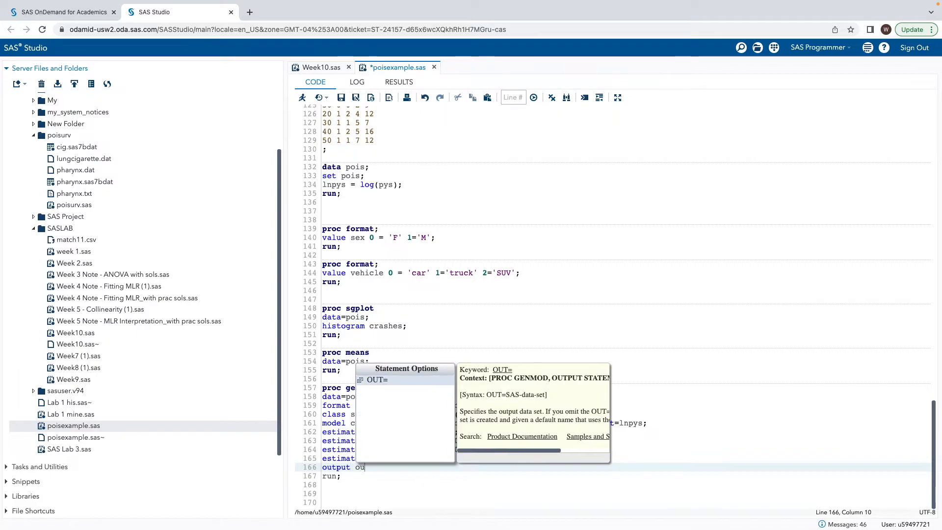
{"action": "type", "text": "=pois2"}
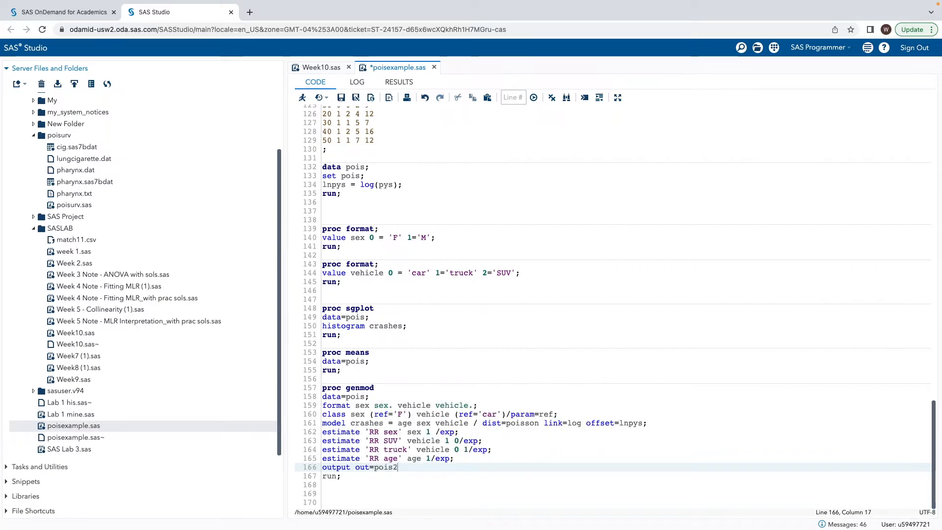
Step: Complete the output statement with predicted values and Pearson residuals, adding p=predicted reschi=reschi;
{"action": "type", "text": " p="}
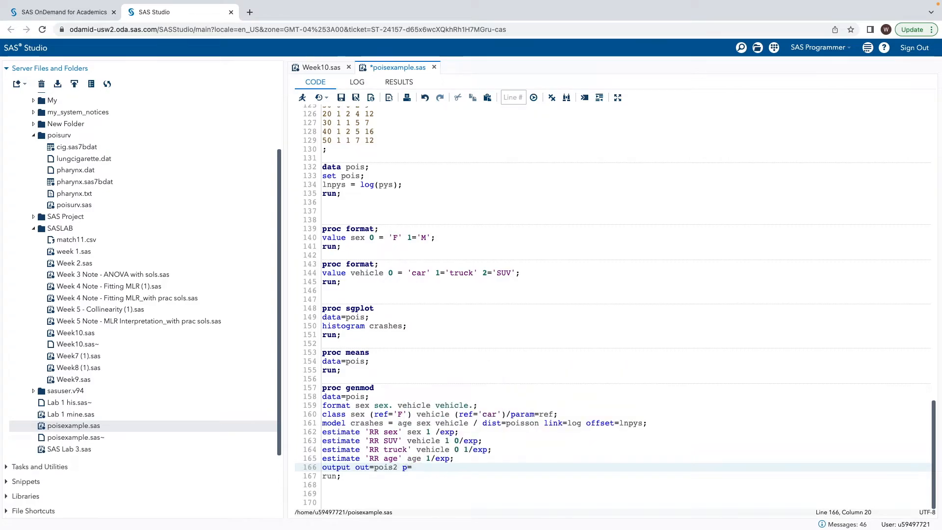
{"action": "type", "text": "predicted r"}
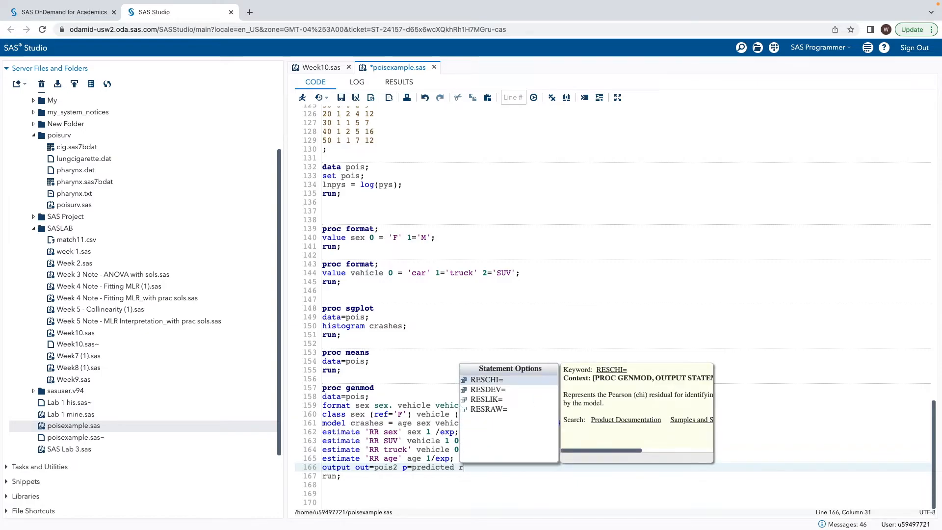
{"action": "type", "text": "eschi="}
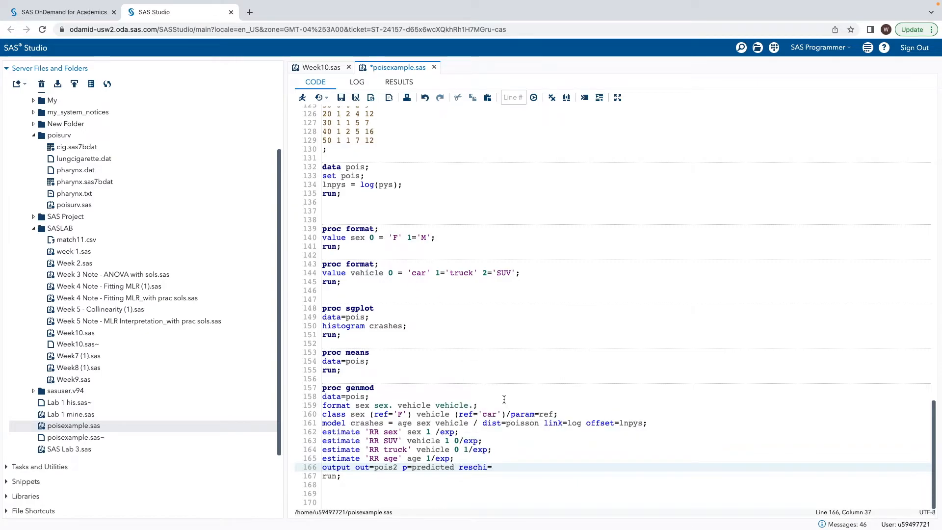
{"action": "type", "text": "resc"}
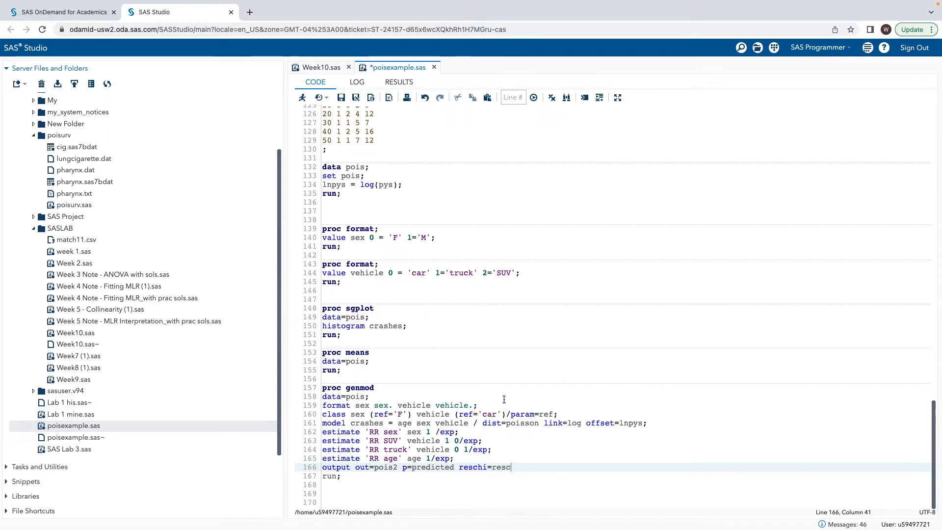
{"action": "type", "text": "hi dev"}
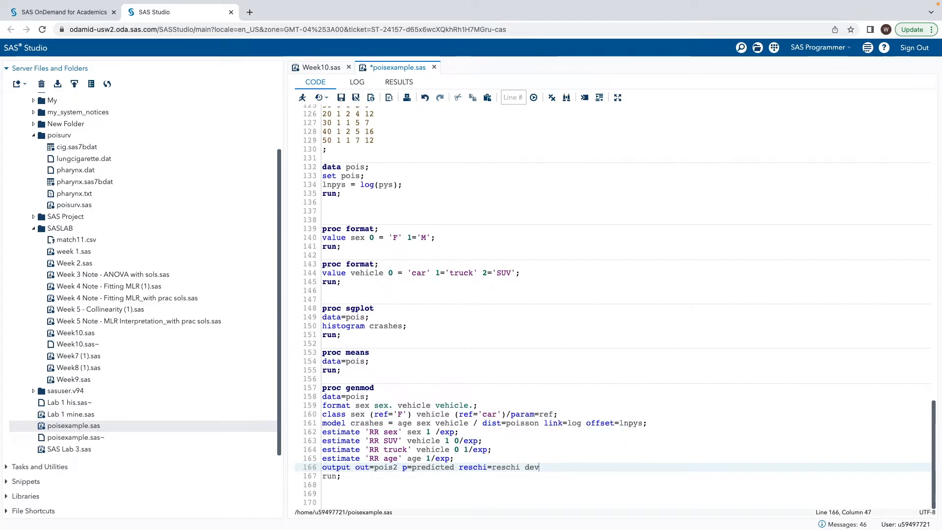
{"action": "key", "text": "BackSpace"}
{"action": "key", "text": "BackSpace"}
{"action": "key", "text": "BackSpace"}
{"action": "key", "text": "BackSpace"}
{"action": "type", "text": ";"}
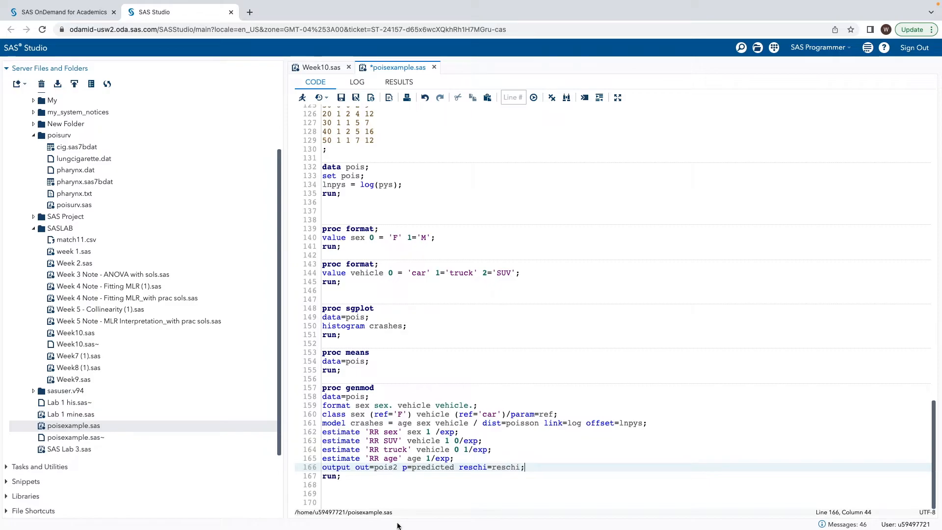
Step: Run only the proc genmod block and examine the parameter estimates and contrast estimate results
{"action": "left_click_drag", "start_coordinate": [348, 479], "coordinate": [316, 387]}
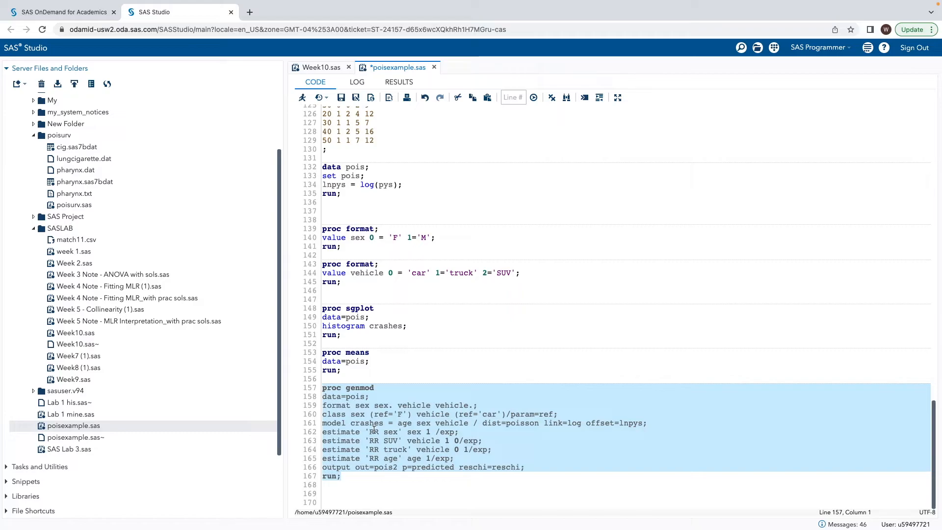
{"action": "left_click", "coordinate": [363, 483]}
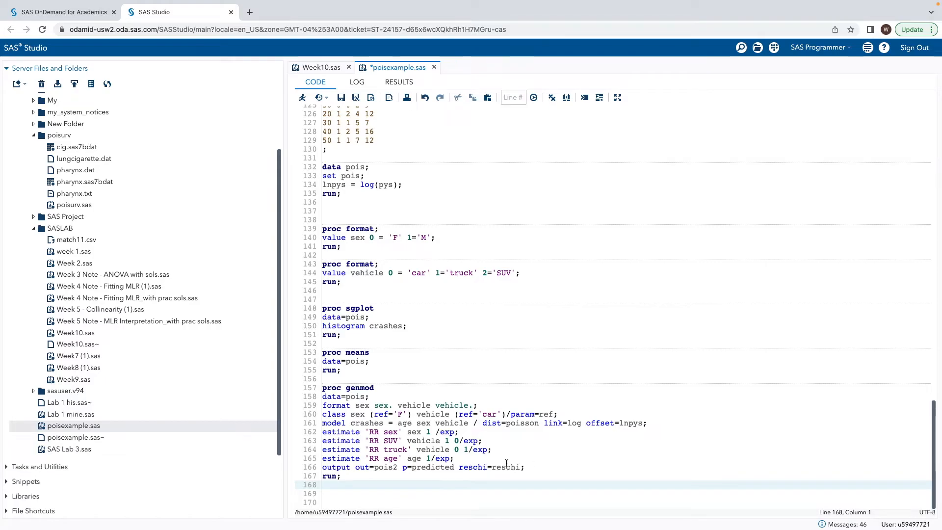
{"action": "left_click_drag", "start_coordinate": [344, 479], "coordinate": [318, 387]}
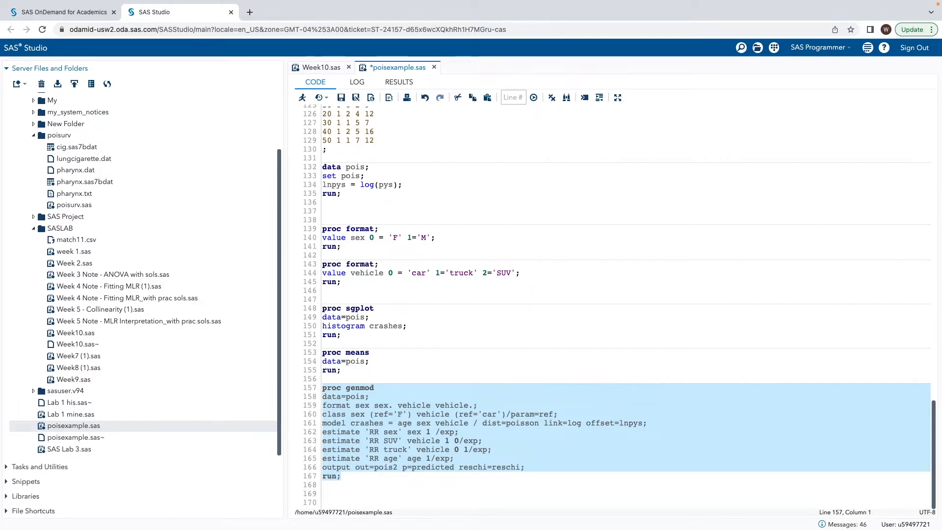
{"action": "key", "text": "F3"}
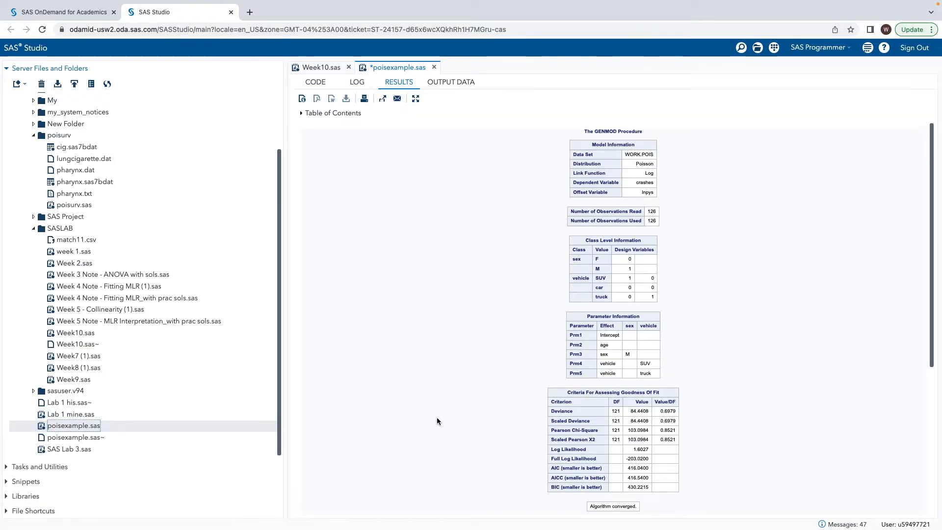
{"action": "scroll", "coordinate": [436, 420], "scroll_direction": "down", "scroll_amount": 5}
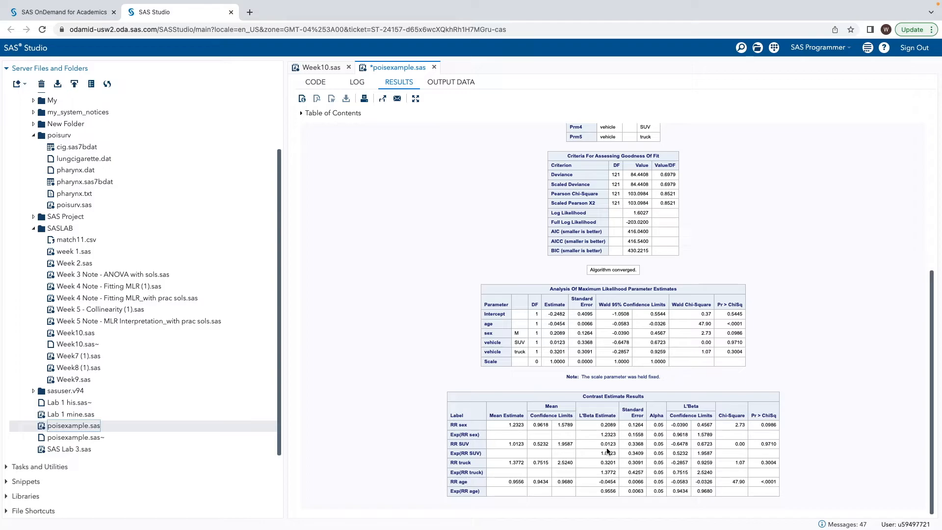
Step: Return to the code and start a proc sgplot block with data= pois2; below the genmod block
{"action": "left_click", "coordinate": [315, 82]}
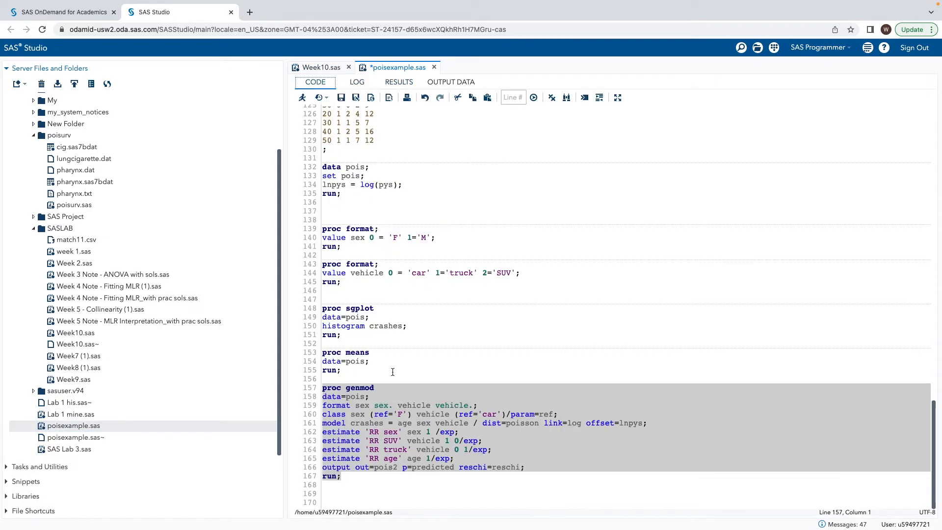
{"action": "left_click", "coordinate": [351, 480]}
{"action": "key", "text": "Down"}
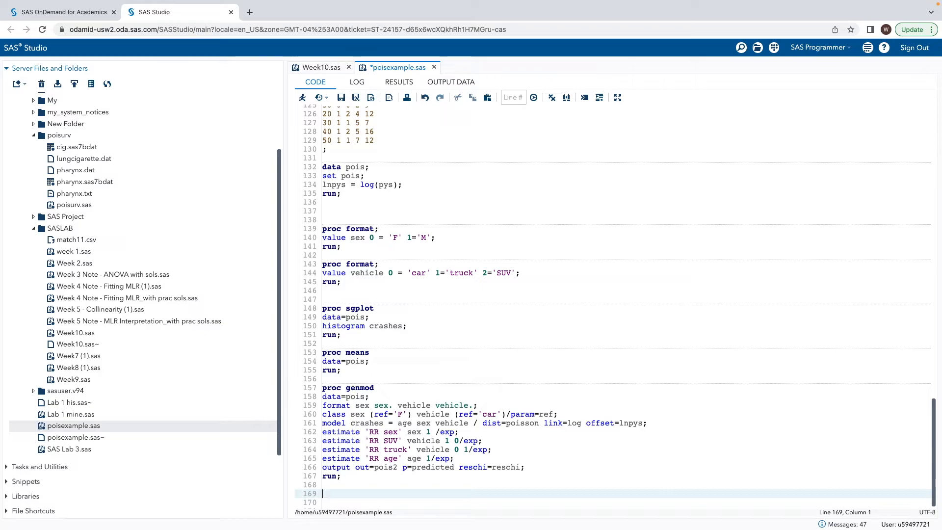
{"action": "type", "text": "proc sgplot"}
{"action": "key", "text": "Return"}
{"action": "type", "text": "data="}
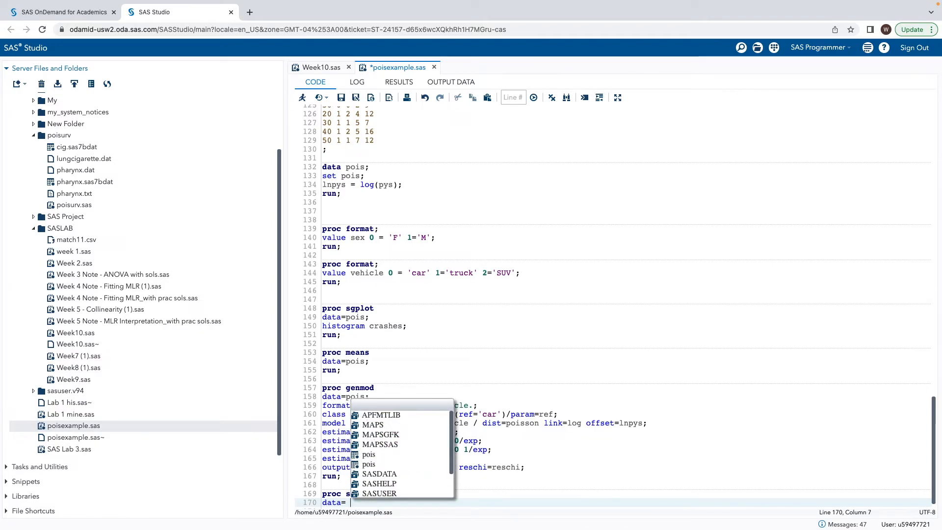
{"action": "type", "text": " pois2"}
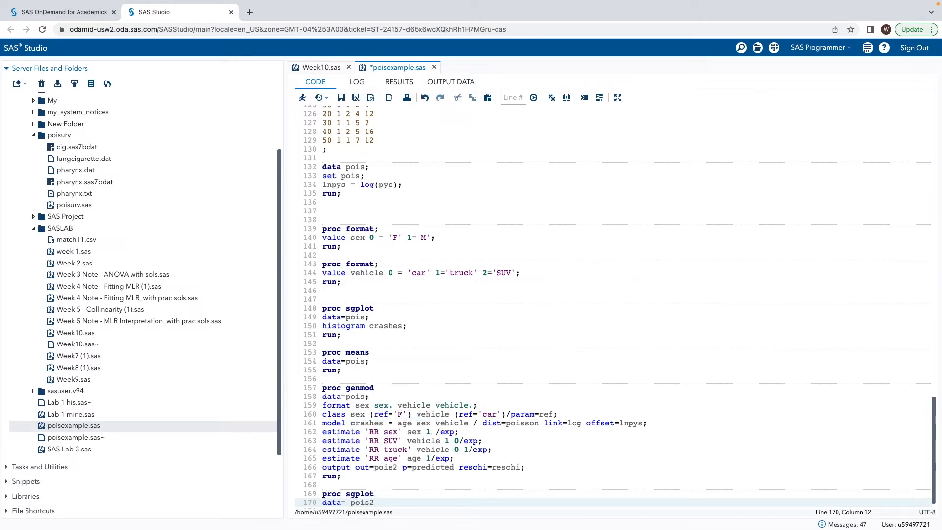
{"action": "type", "text": ";"}
{"action": "key", "text": "Return"}
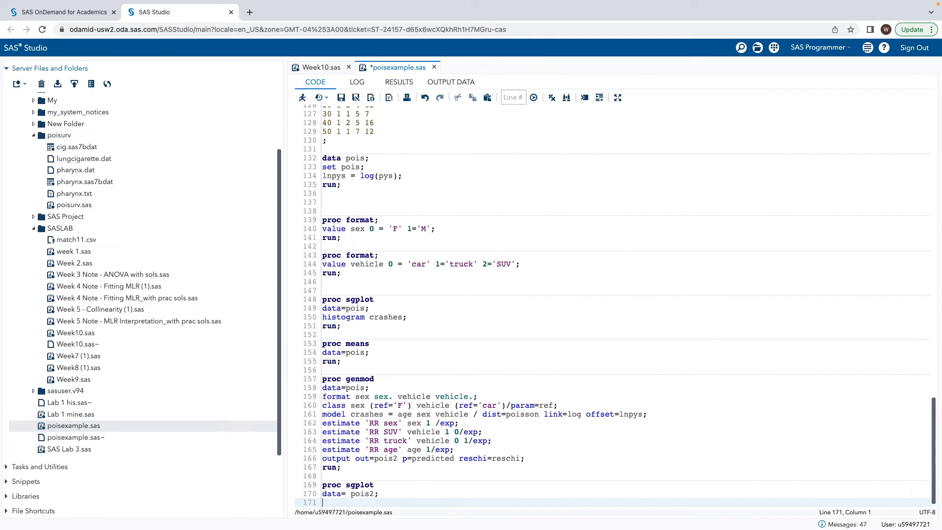
Step: Complete the new sgplot block with scatter x=predicted y=reschi; and run;, and execute only that block
{"action": "type", "text": "scatter x=predicted y=reschi;"}
{"action": "key", "text": "Return"}
{"action": "type", "text": "run;"}
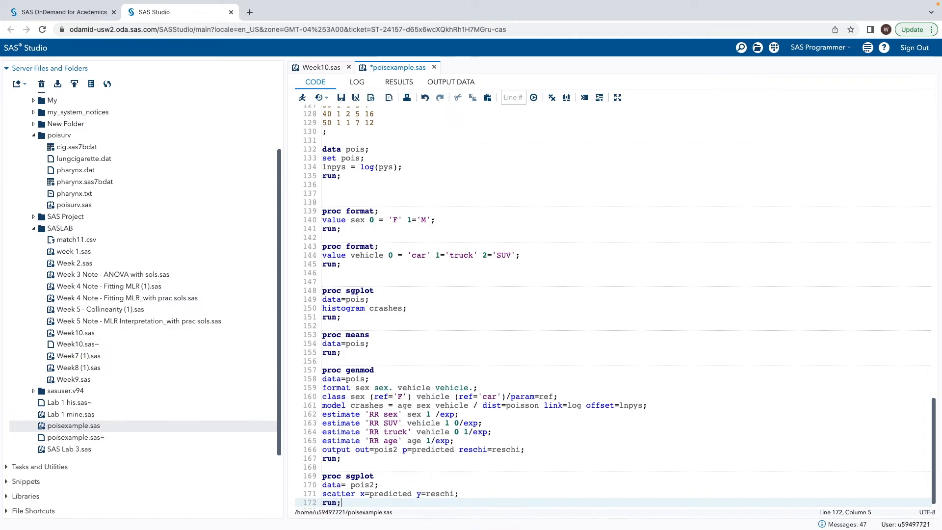
{"action": "left_click_drag", "start_coordinate": [342, 502], "coordinate": [319, 477]}
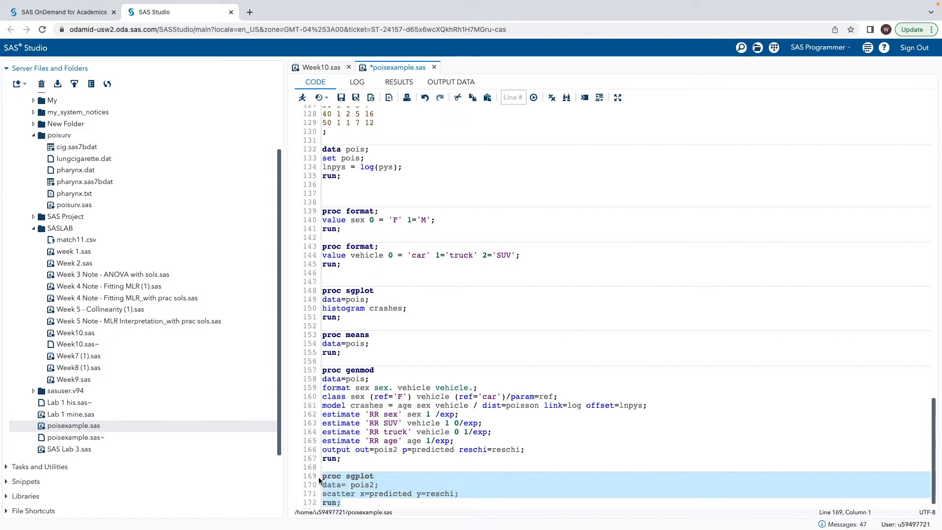
{"action": "key", "text": "F3"}
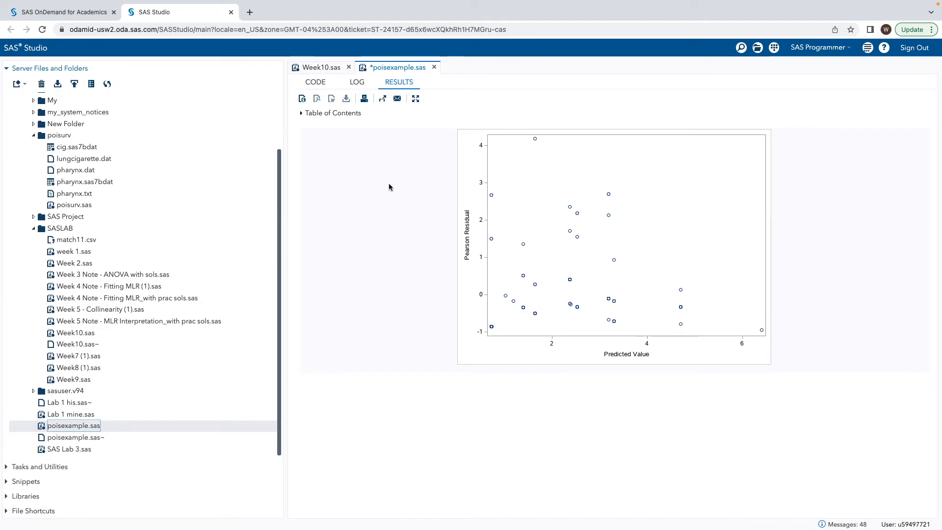
Step: Run only the proc means block on pois, examine the crashes row's mean and standard deviation, and return to the code
{"action": "left_click", "coordinate": [321, 69]}
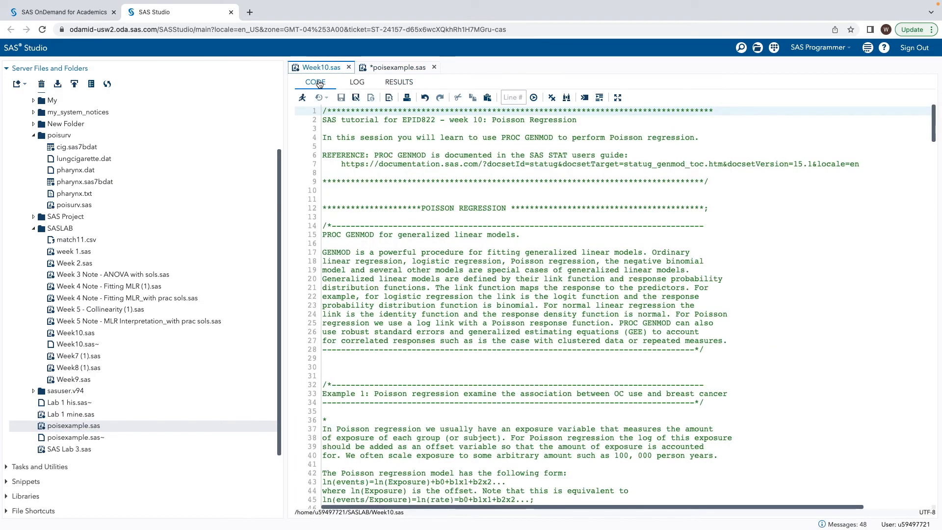
{"action": "left_click", "coordinate": [374, 70]}
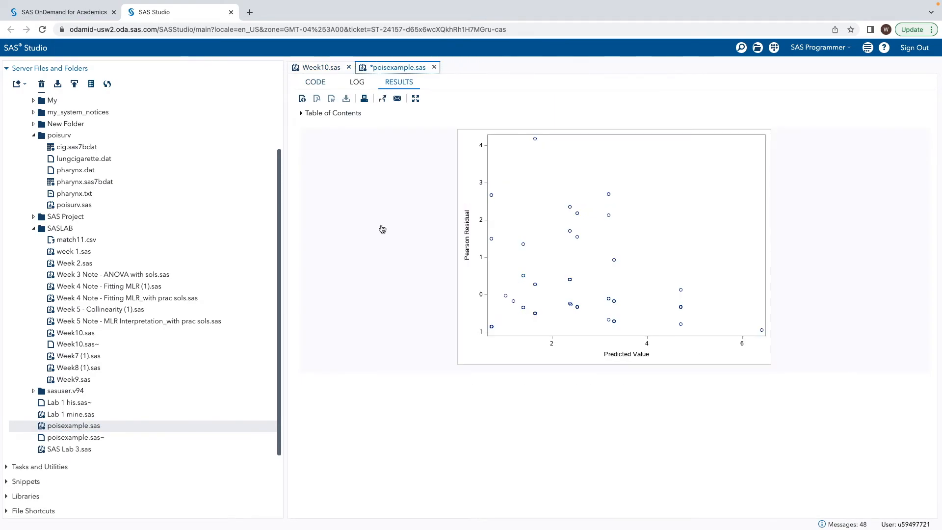
{"action": "left_click", "coordinate": [316, 83]}
{"action": "scroll", "coordinate": [406, 263], "scroll_direction": "up", "scroll_amount": 3}
{"action": "scroll", "coordinate": [387, 294], "scroll_direction": "down", "scroll_amount": 3}
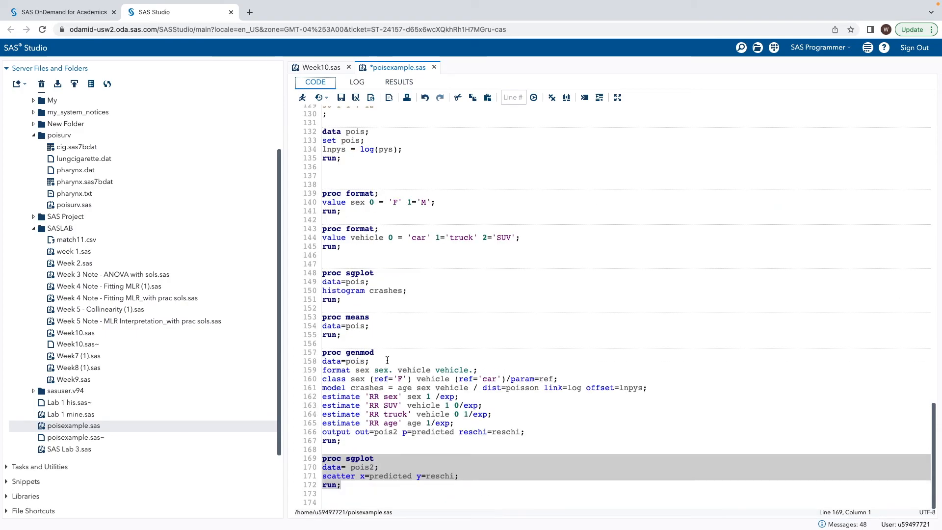
{"action": "left_click_drag", "start_coordinate": [322, 308], "coordinate": [321, 279]}
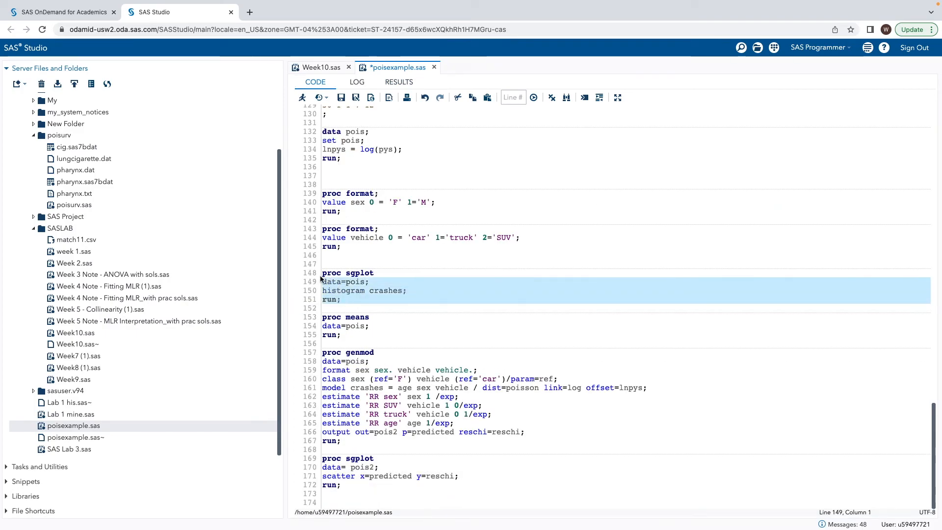
{"action": "left_click_drag", "start_coordinate": [323, 343], "coordinate": [320, 320]}
{"action": "key", "text": "F3"}
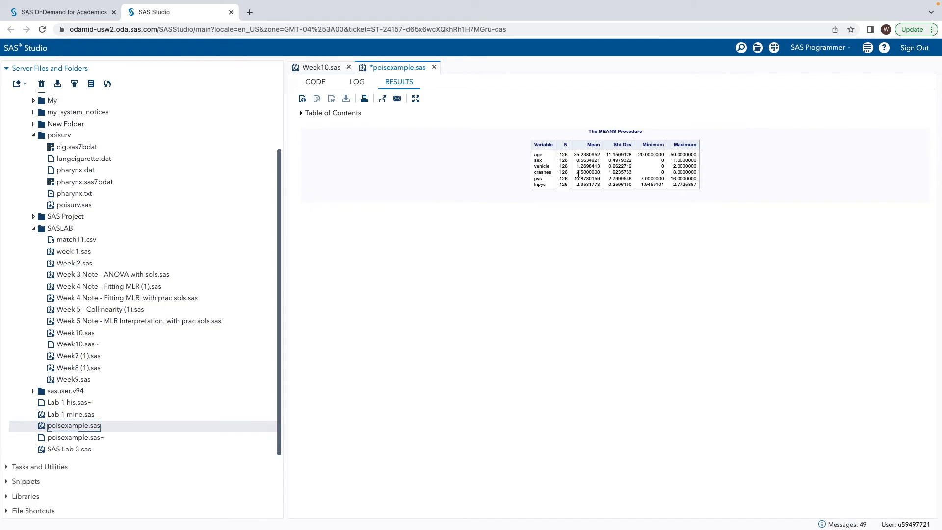
{"action": "left_click_drag", "start_coordinate": [535, 173], "coordinate": [619, 172]}
{"action": "left_click", "coordinate": [316, 83]}
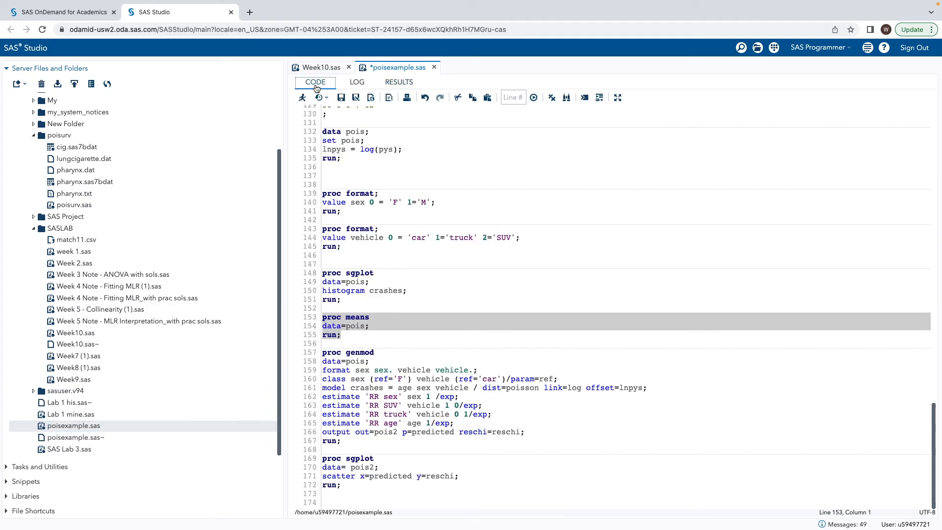
{"action": "left_click", "coordinate": [355, 337]}
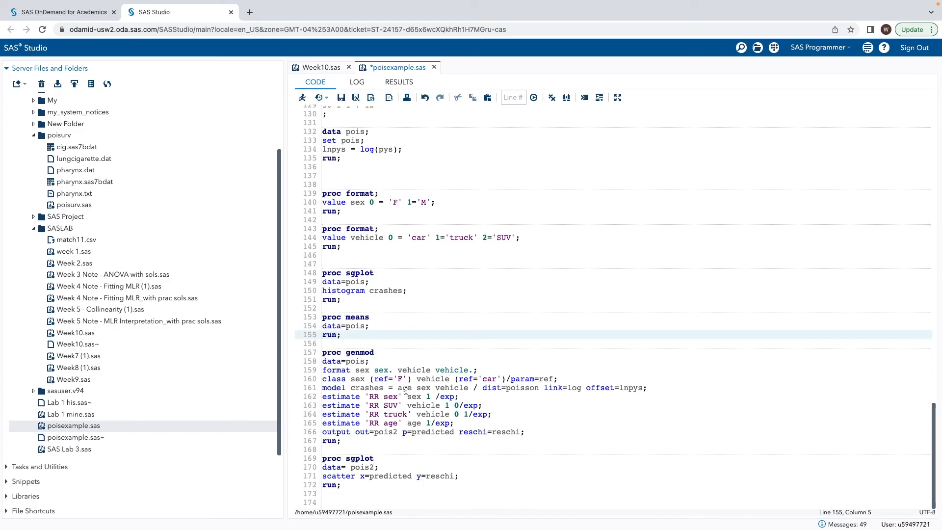
{"action": "left_click_drag", "start_coordinate": [342, 335], "coordinate": [323, 316]}
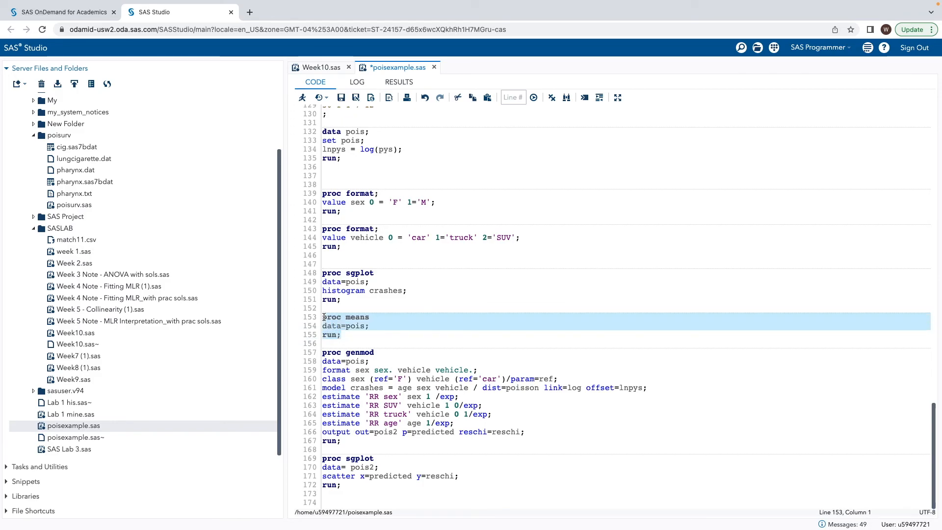
{"action": "left_click", "coordinate": [356, 335]}
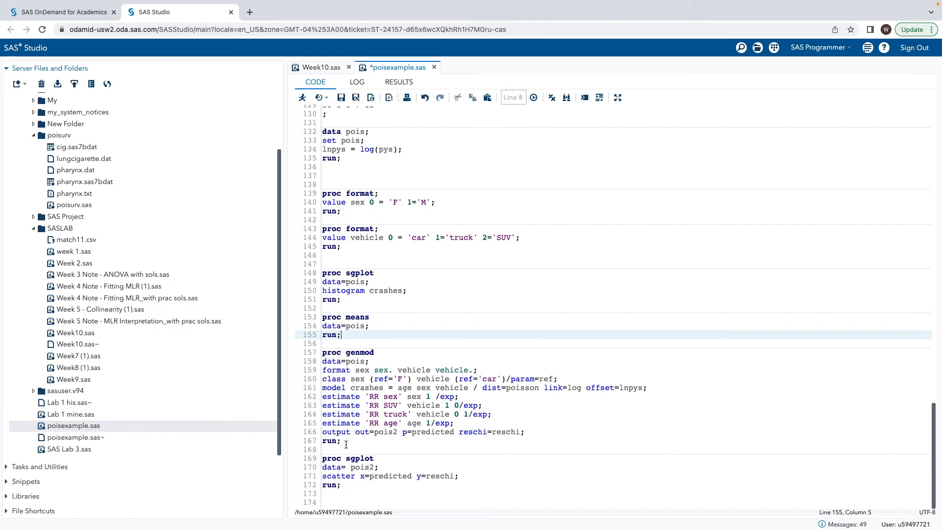
{"action": "left_click_drag", "start_coordinate": [342, 485], "coordinate": [322, 462]}
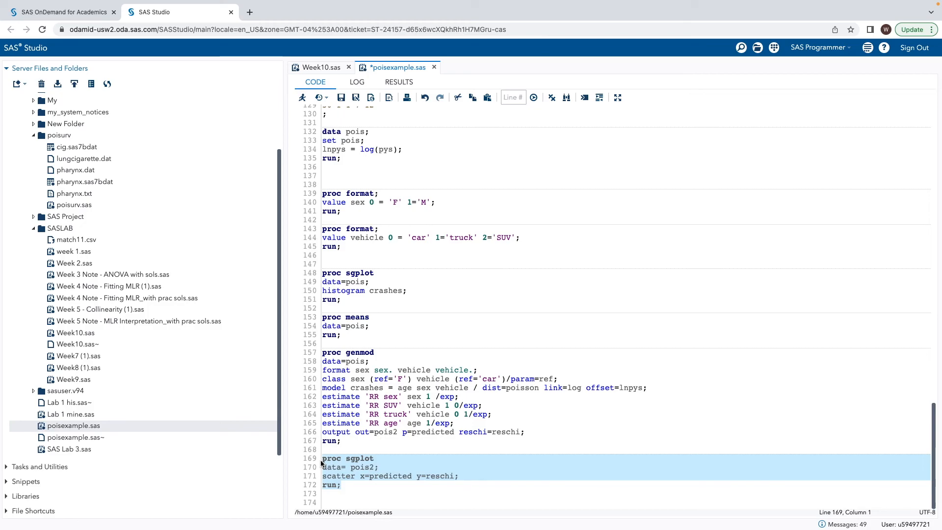
Step: Run only the proc genmod block again and examine the Pearson Chi-Square Value/DF in the goodness-of-fit criteria
{"action": "left_click", "coordinate": [342, 440]}
{"action": "left_click_drag", "start_coordinate": [343, 440], "coordinate": [322, 352]}
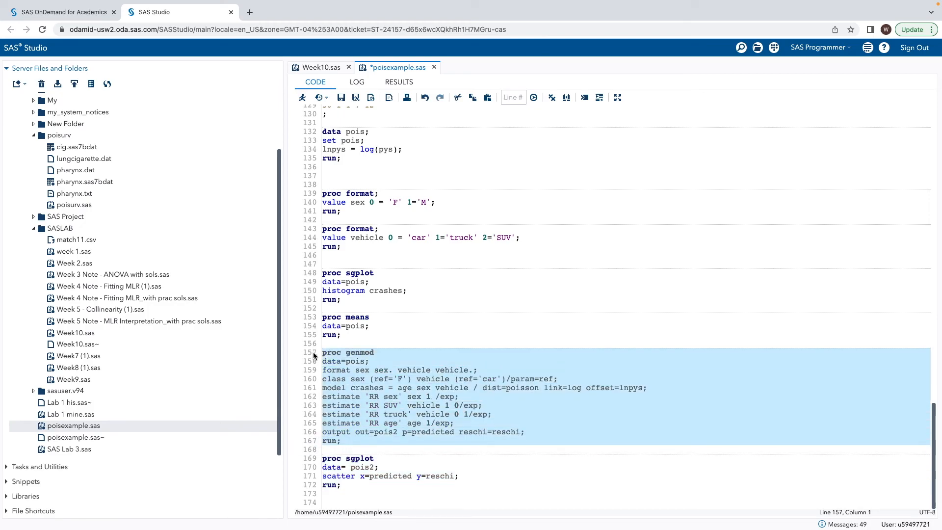
{"action": "key", "text": "F3"}
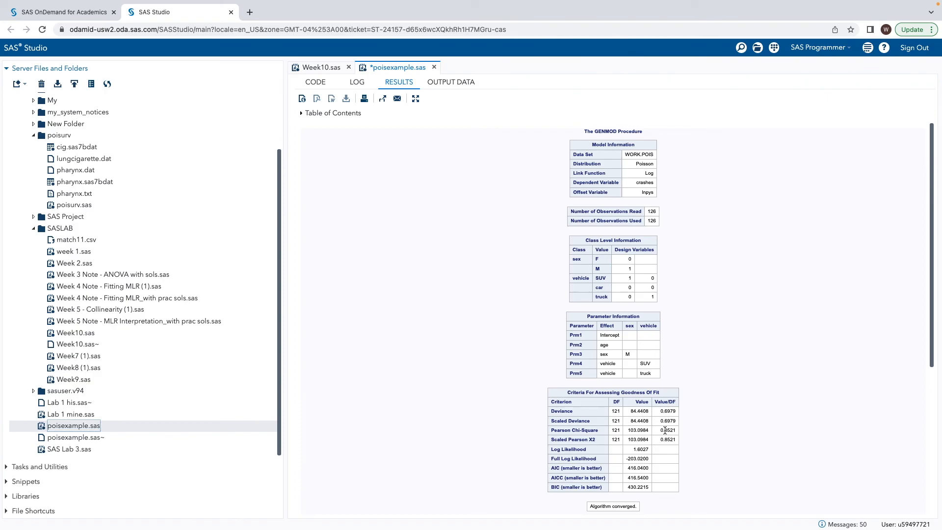
{"action": "left_click_drag", "start_coordinate": [659, 430], "coordinate": [680, 431]}
Step: Run only the pois2 sgplot block, examine the scatter of Pearson residuals against predicted values, and return to the code
{"action": "left_click", "coordinate": [315, 83]}
{"action": "left_click", "coordinate": [344, 485]}
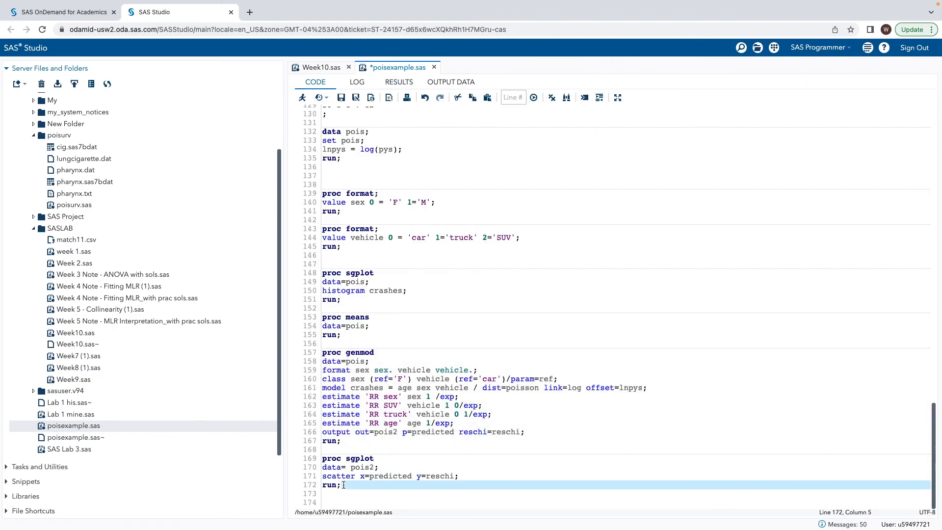
{"action": "left_click_drag", "start_coordinate": [344, 484], "coordinate": [320, 461]}
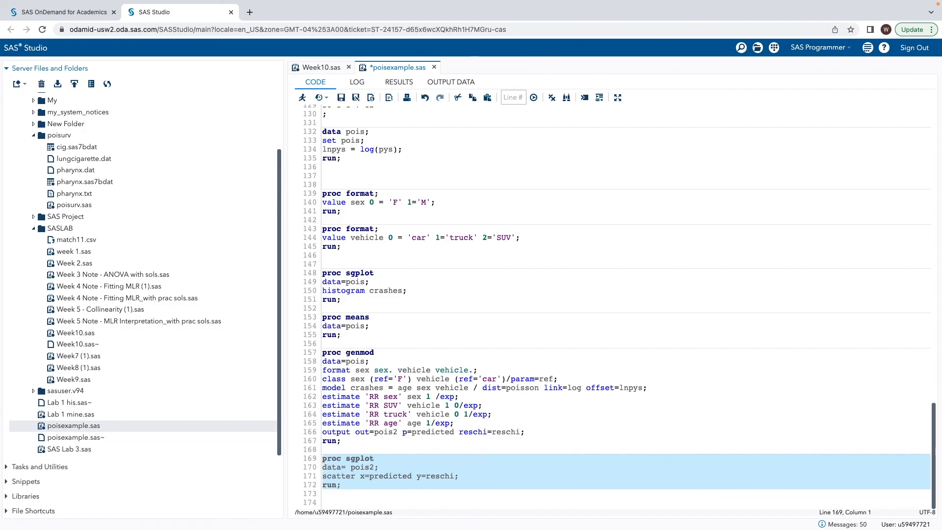
{"action": "key", "text": "F3"}
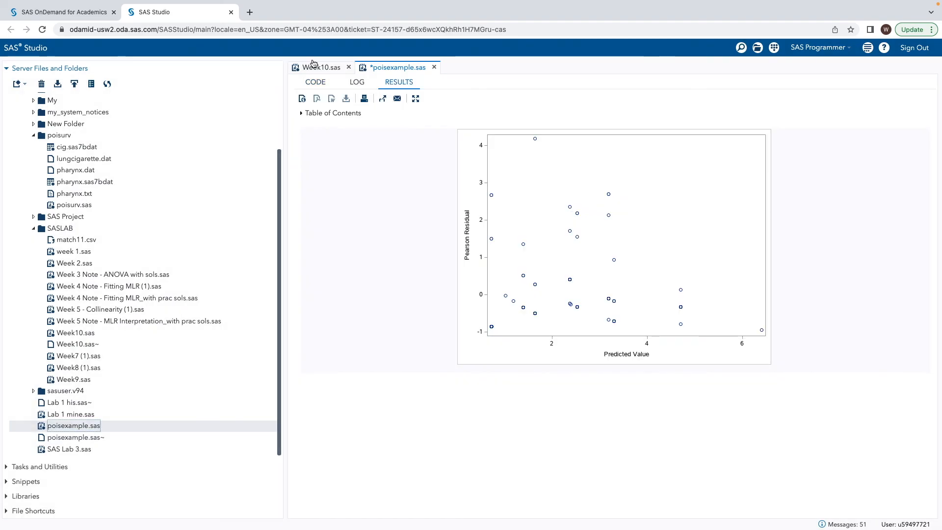
{"action": "left_click", "coordinate": [318, 84]}
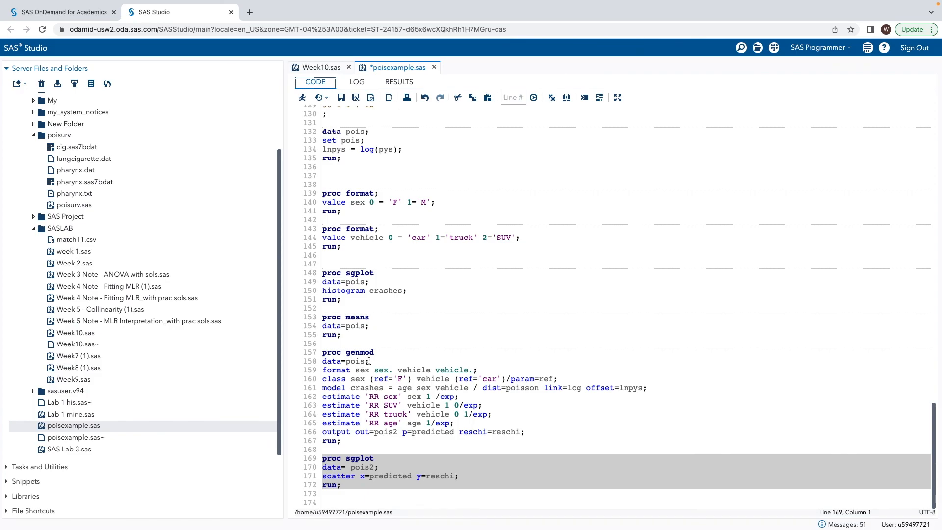
{"action": "scroll", "coordinate": [445, 276], "scroll_direction": "up", "scroll_amount": 4}
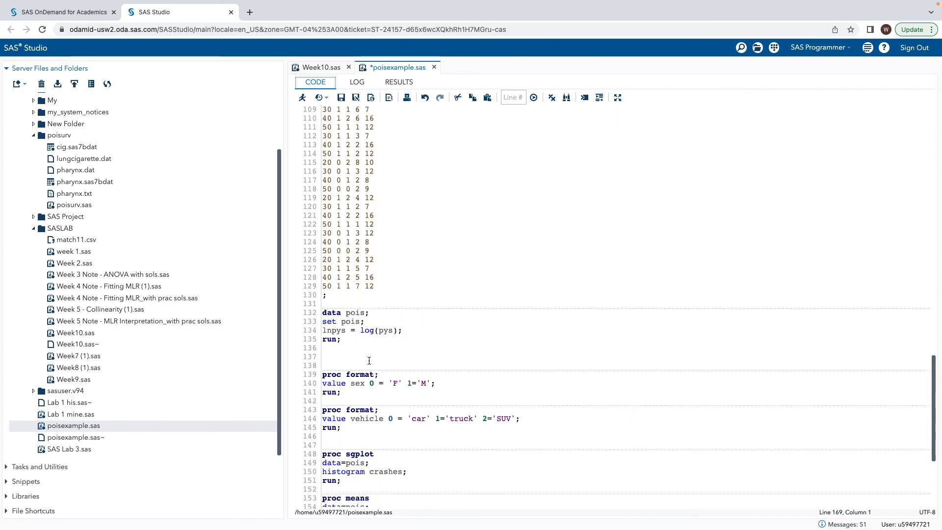